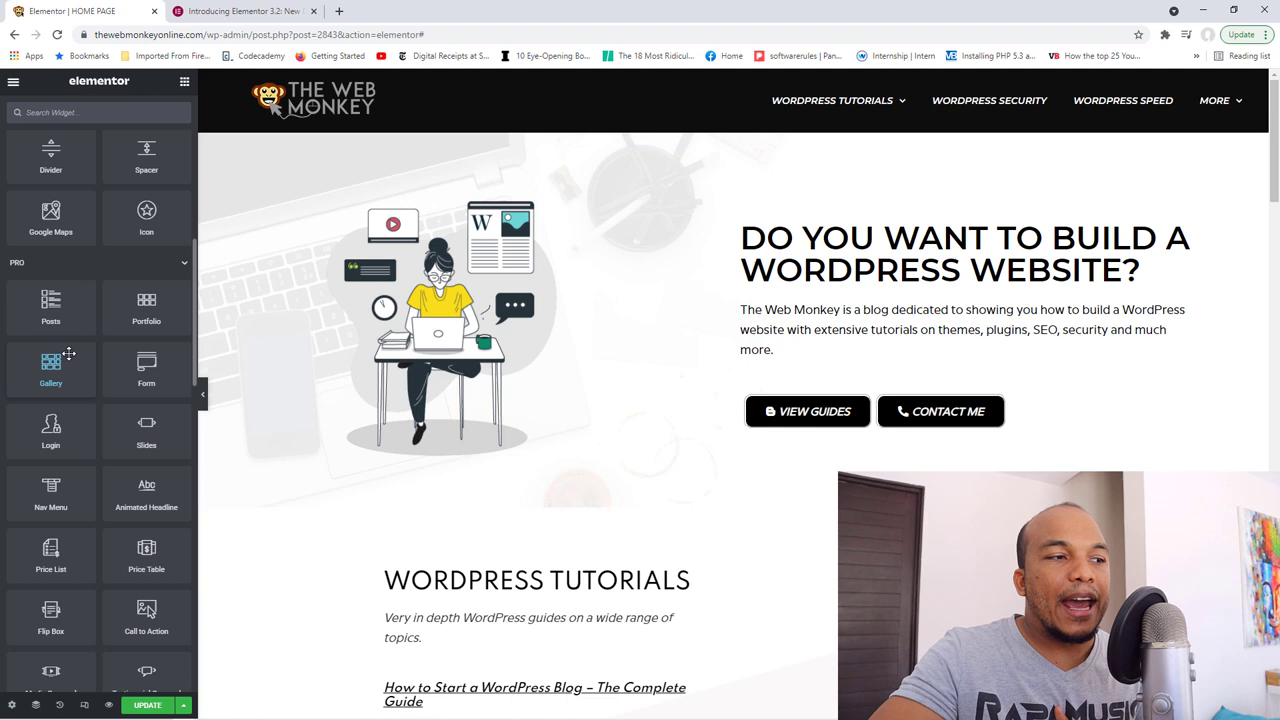
Step: Add a Text Path widget to the empty section at the bottom of the page, just above the footer
scroll(190, 410, "down", 5)
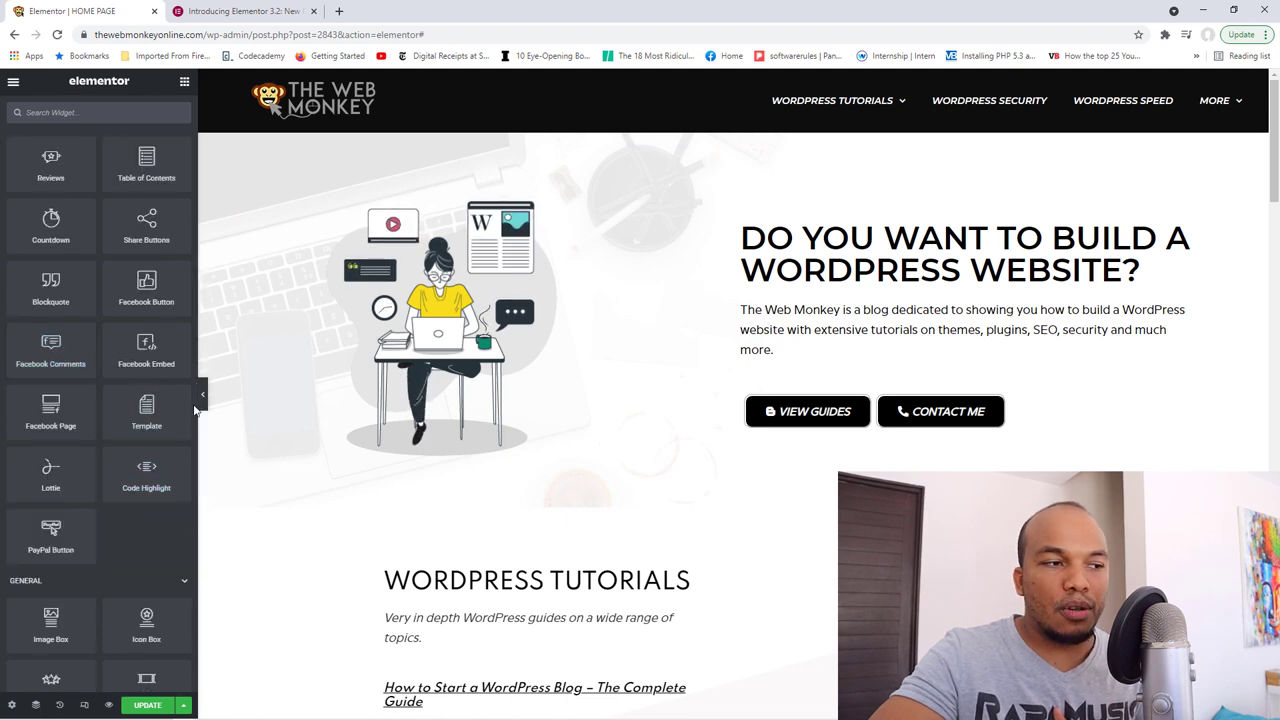
left_click_drag(195, 415, 199, 594)
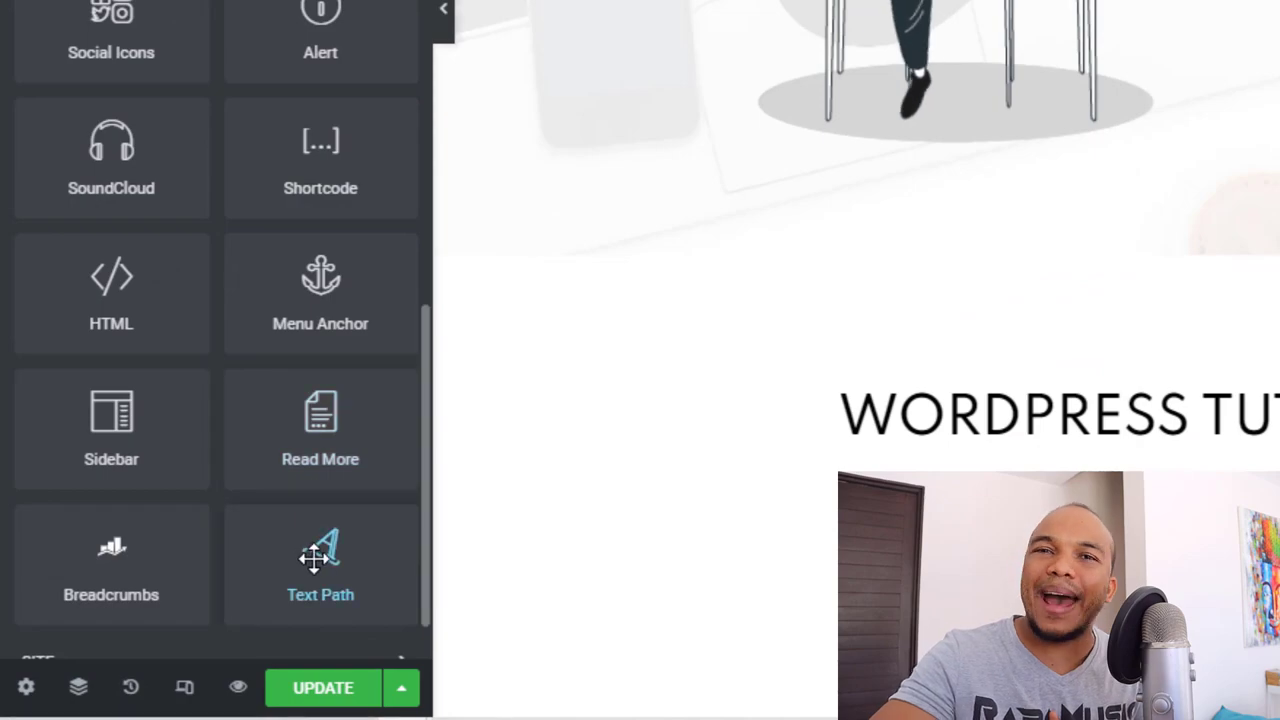
scroll(1100, 300, "down", 5)
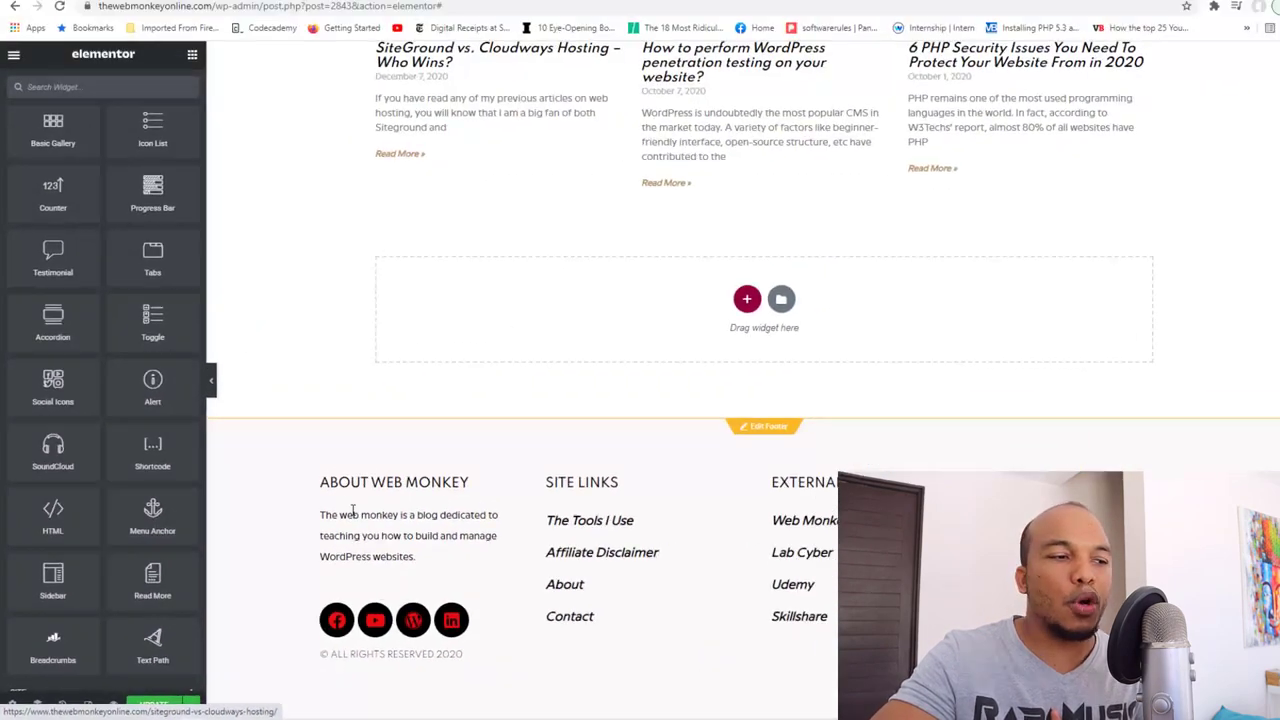
left_click_drag(274, 590, 902, 38)
left_click_drag(475, 355, 508, 334)
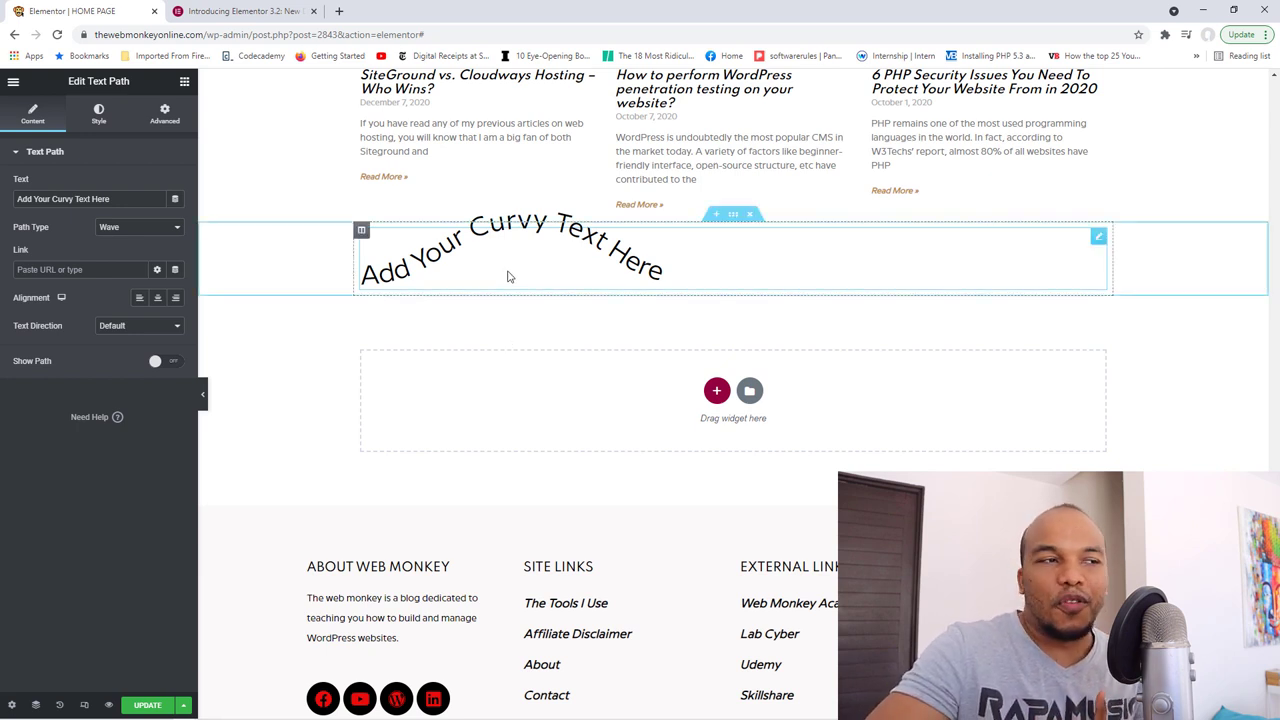
Step: Try the Arc and Oval path types on the curvy text, finishing with Arc
left_click(131, 233)
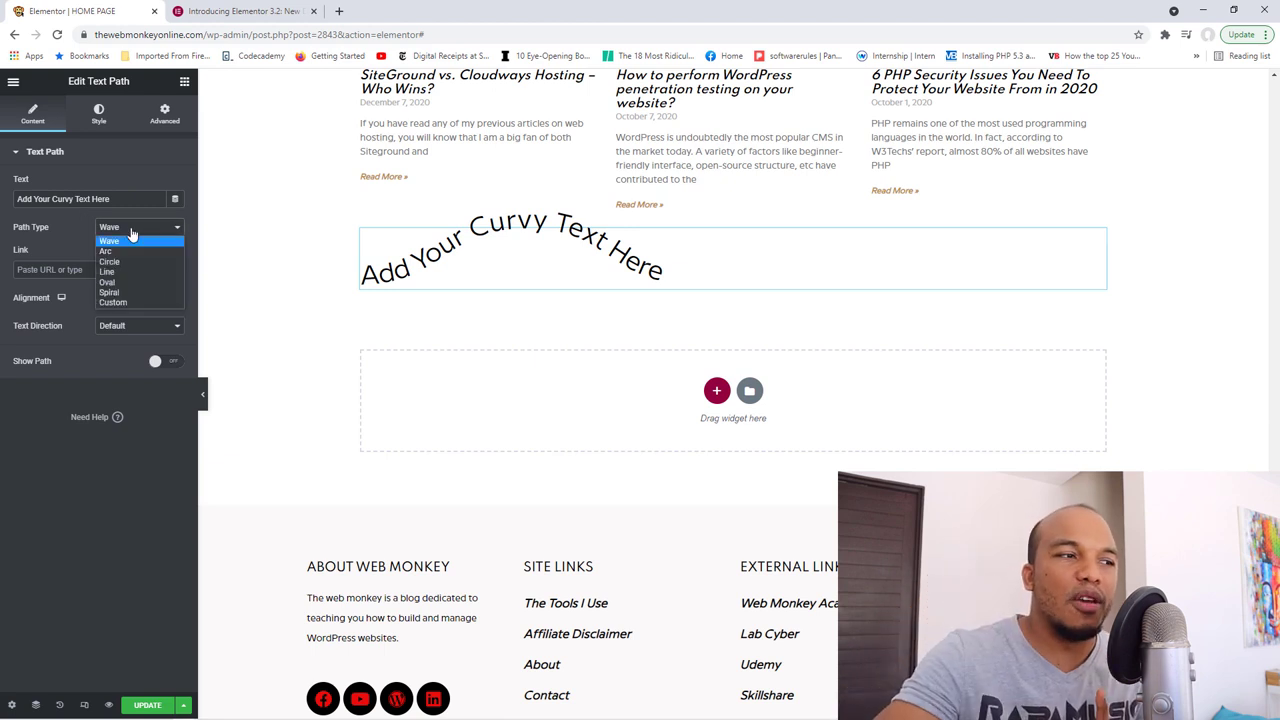
left_click(118, 241)
key("Down")
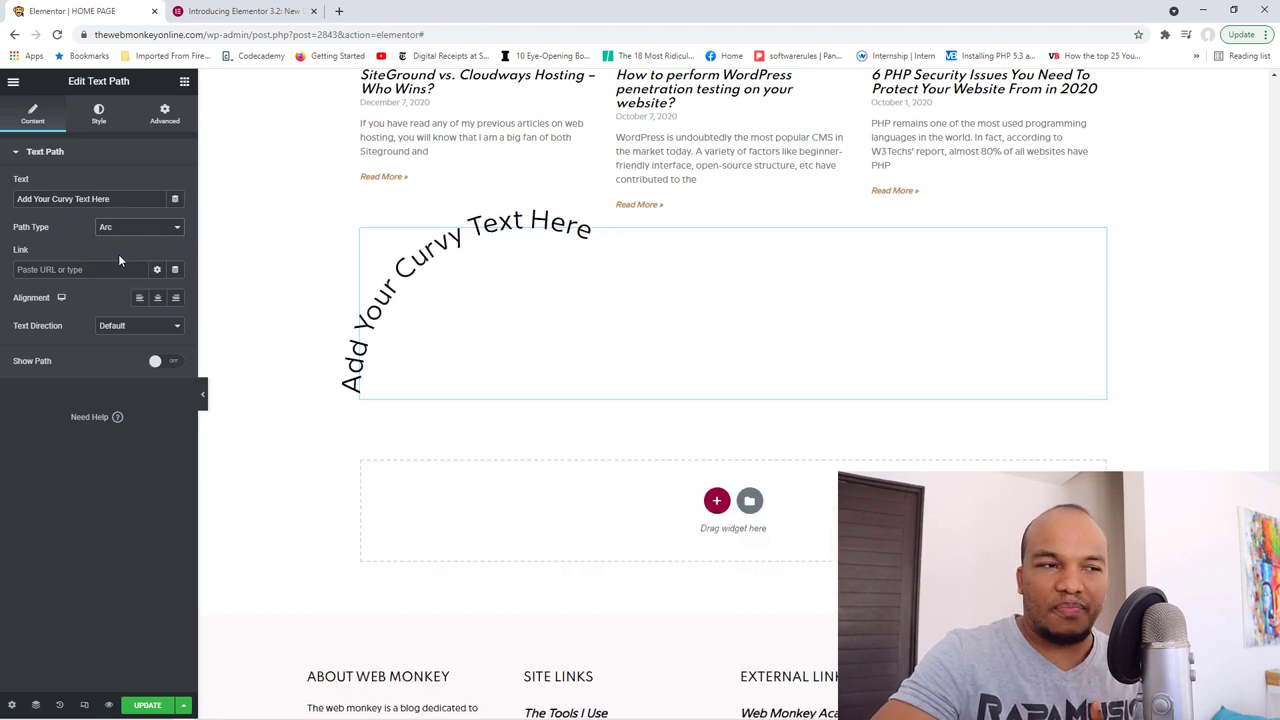
left_click(147, 234)
left_click(140, 283)
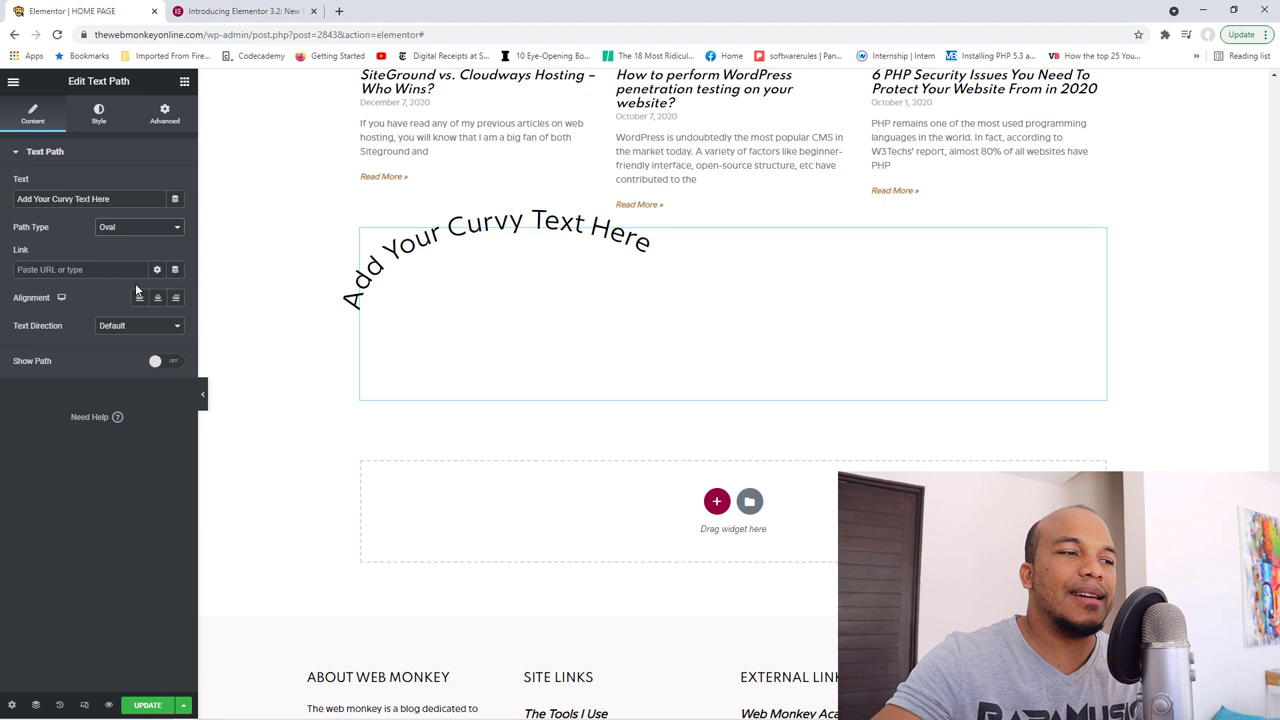
left_click(136, 230)
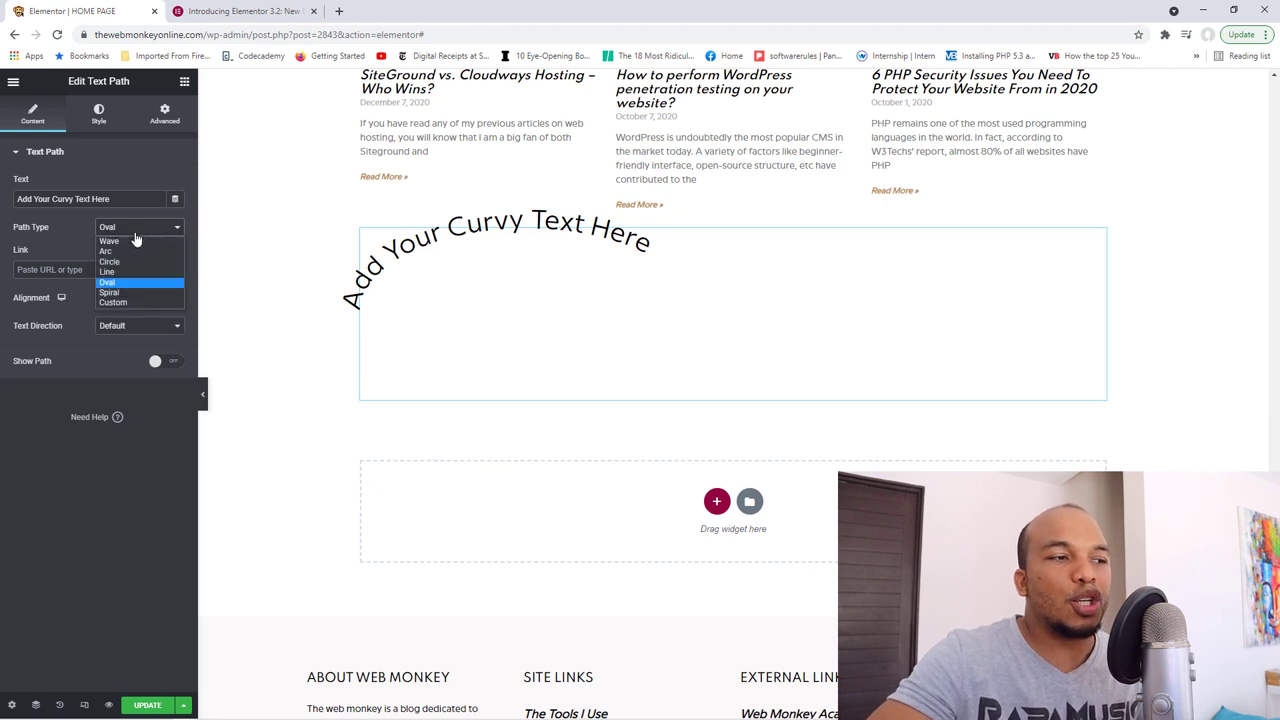
left_click(133, 252)
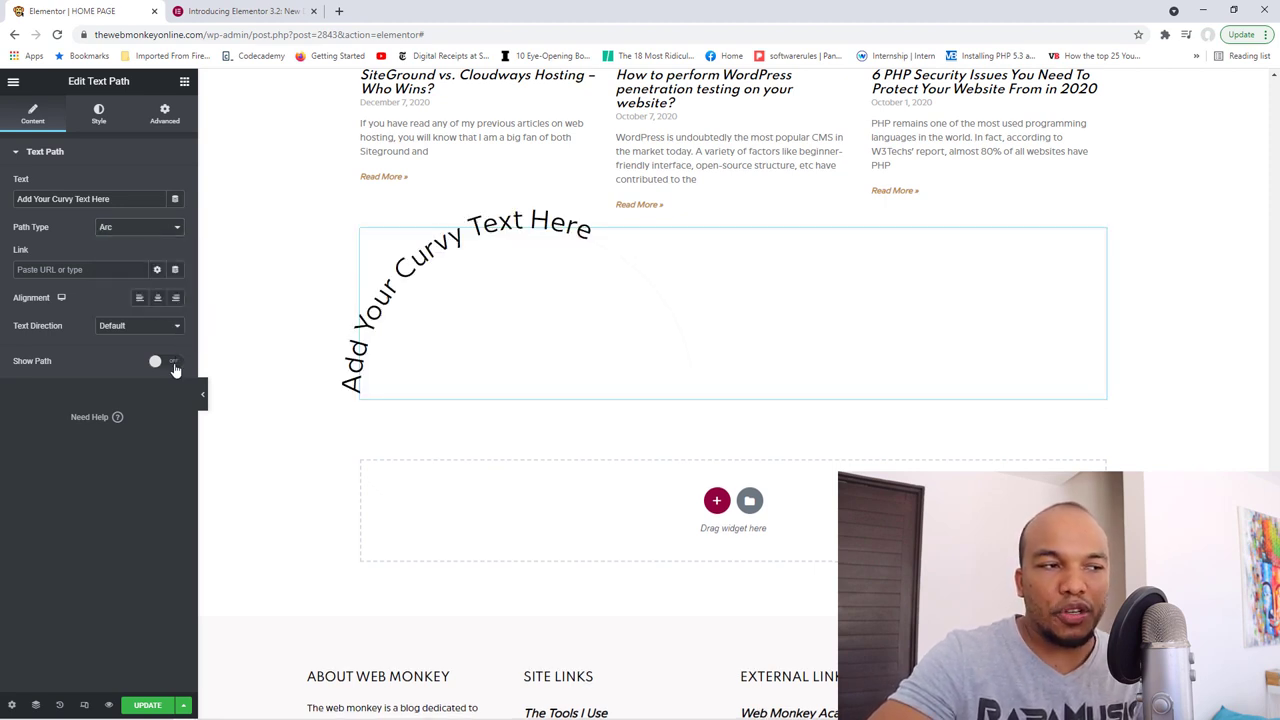
Step: Show the path line under the curvy text and compare the Wave path type with Arc, ending on Arc
left_click(168, 362)
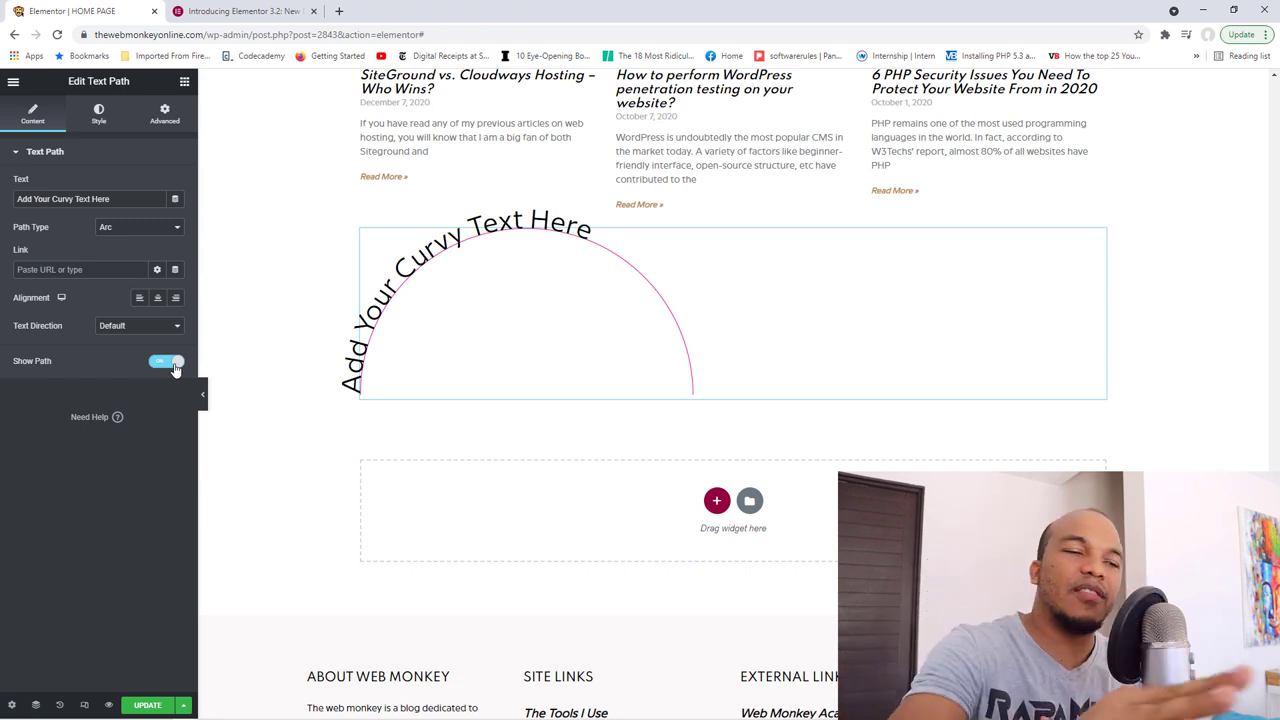
left_click(152, 232)
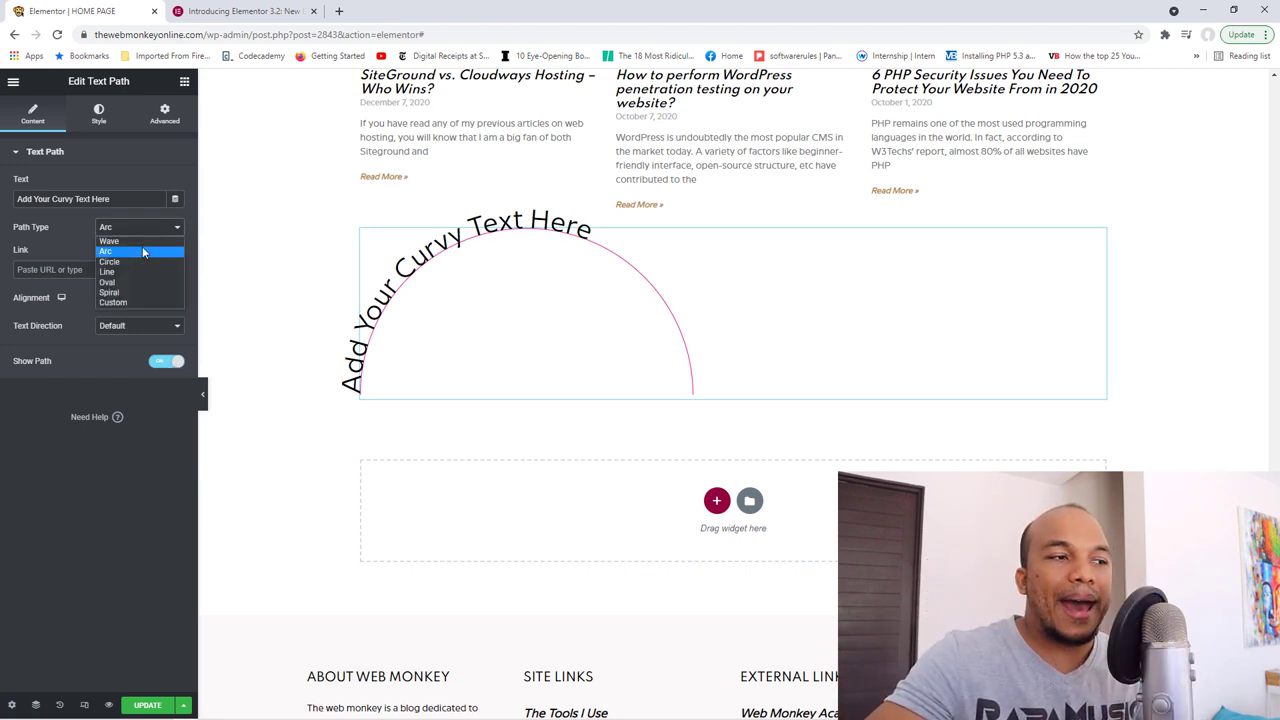
left_click(140, 242)
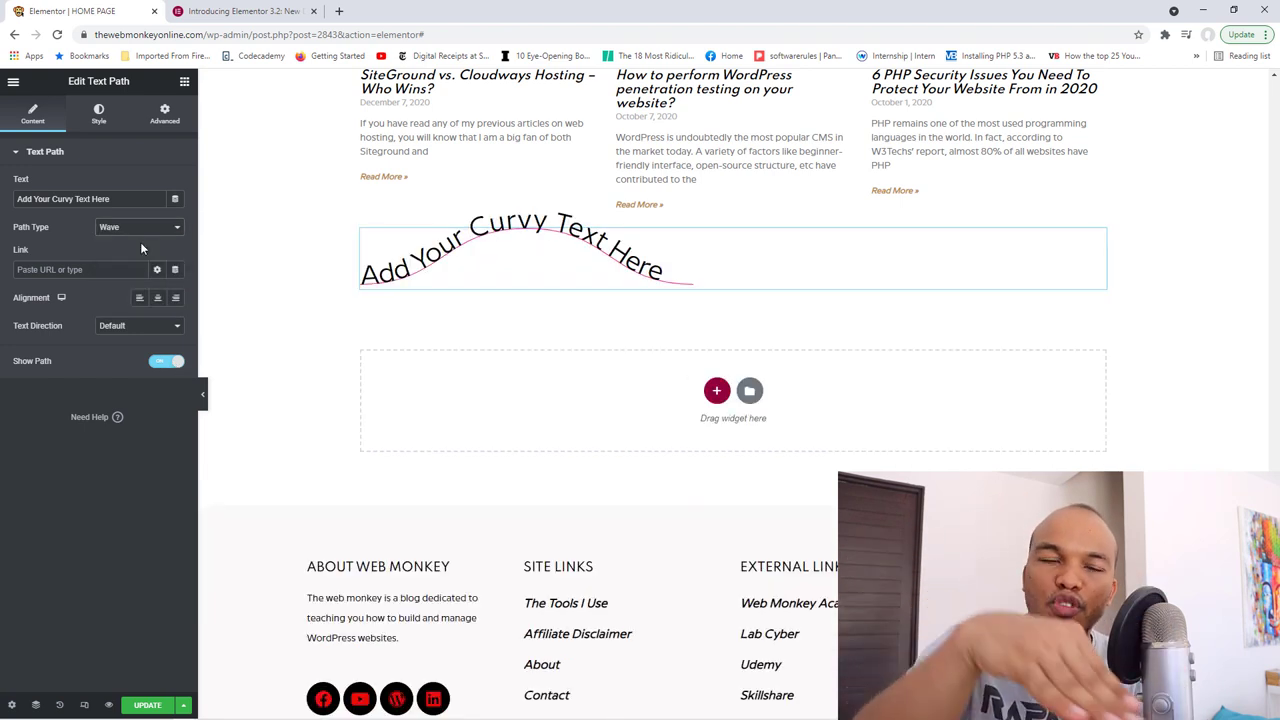
left_click(140, 230)
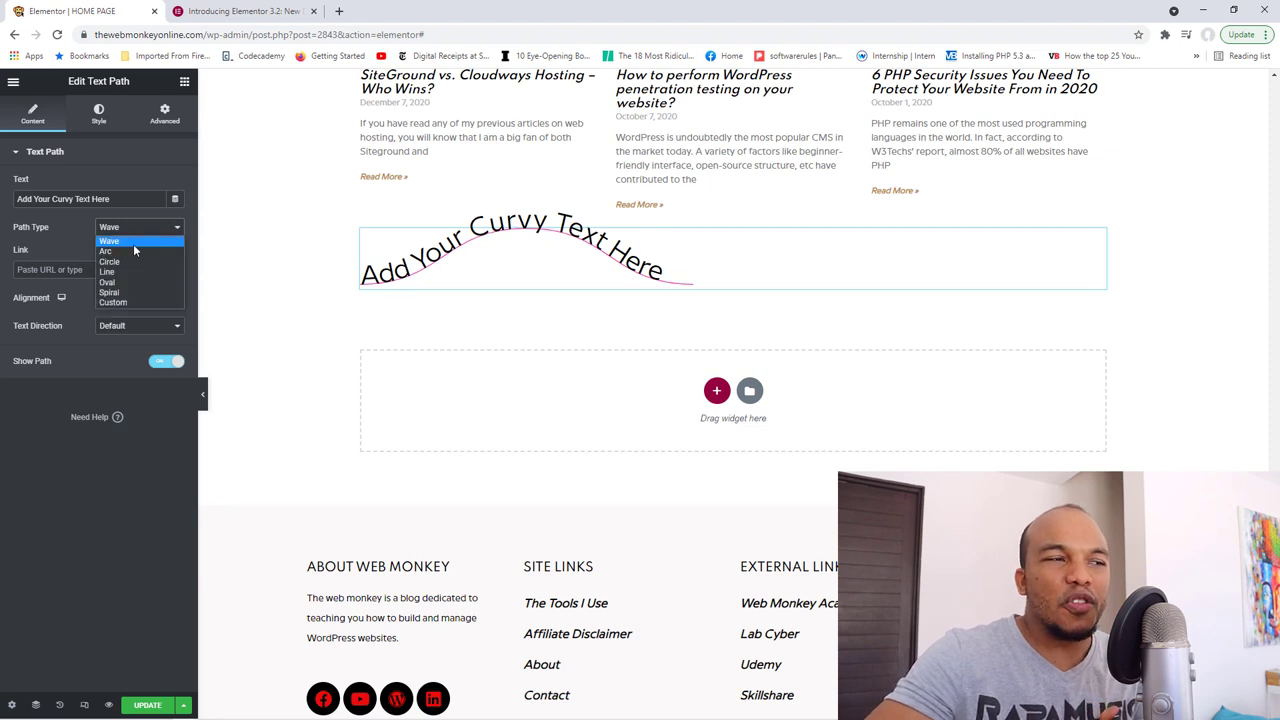
left_click(130, 251)
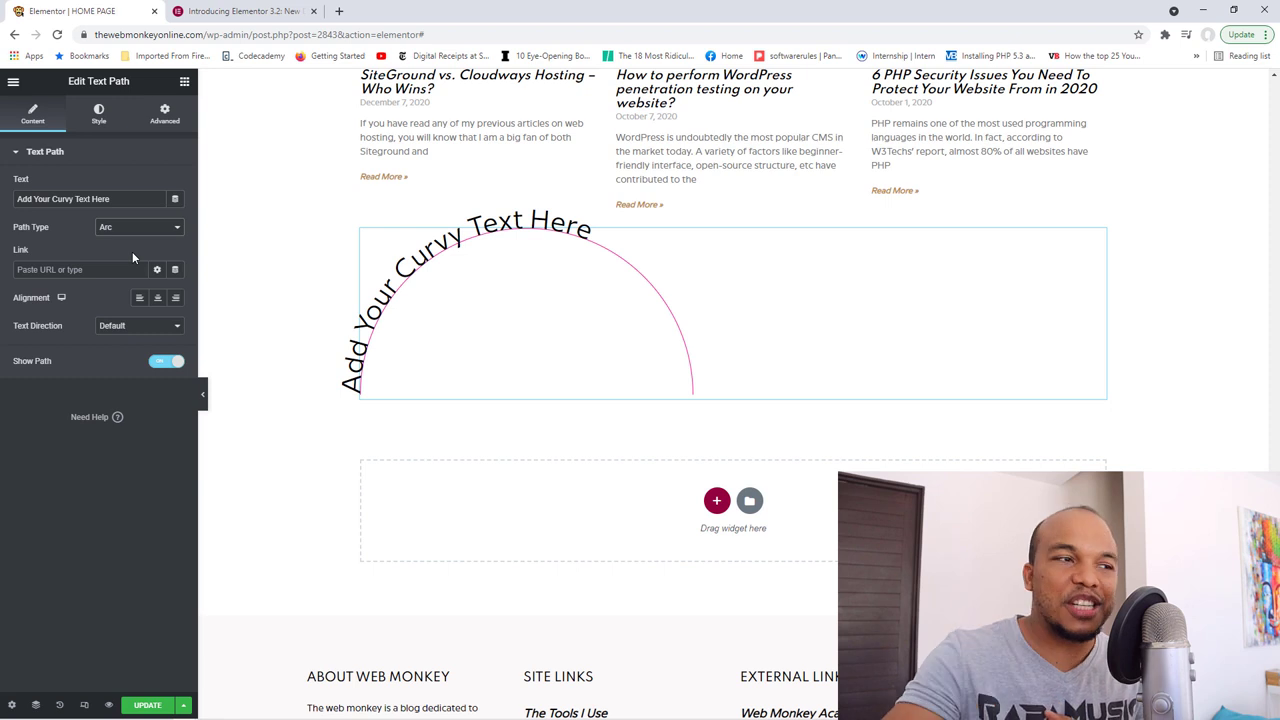
Step: Turn on scrolling effects for the text path and activate the Rotate effect
left_click(166, 120)
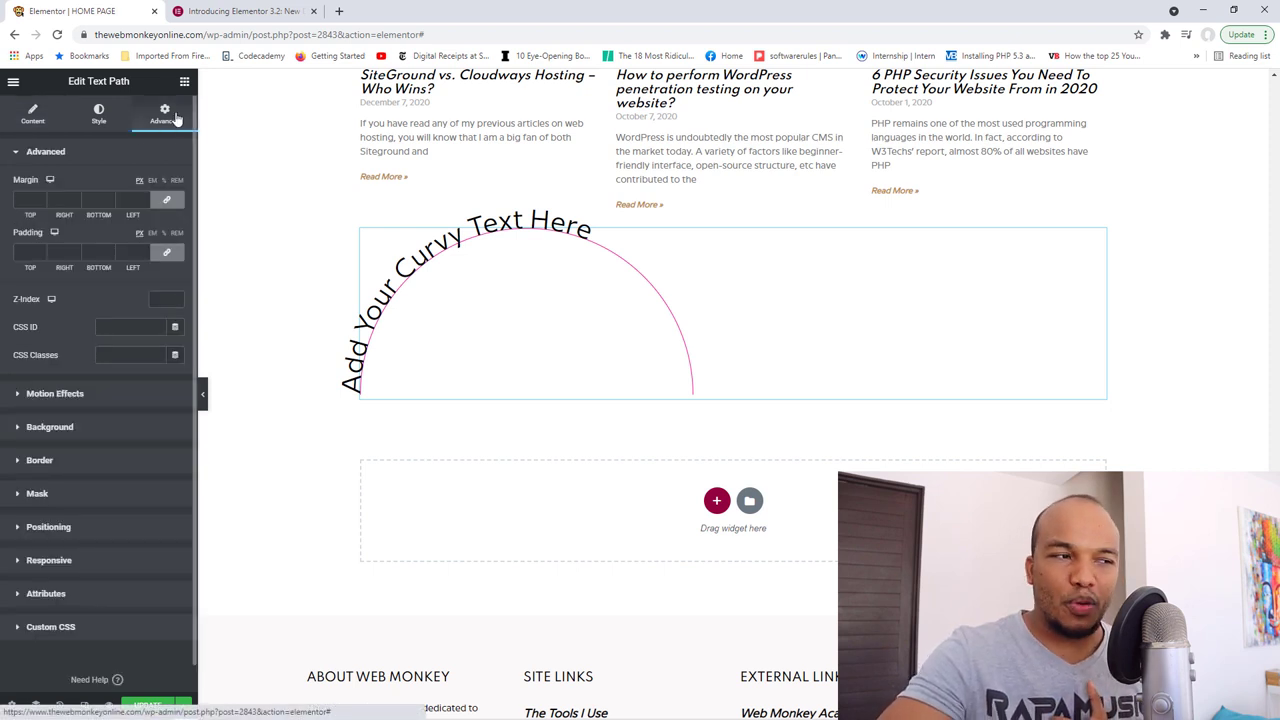
left_click(118, 395)
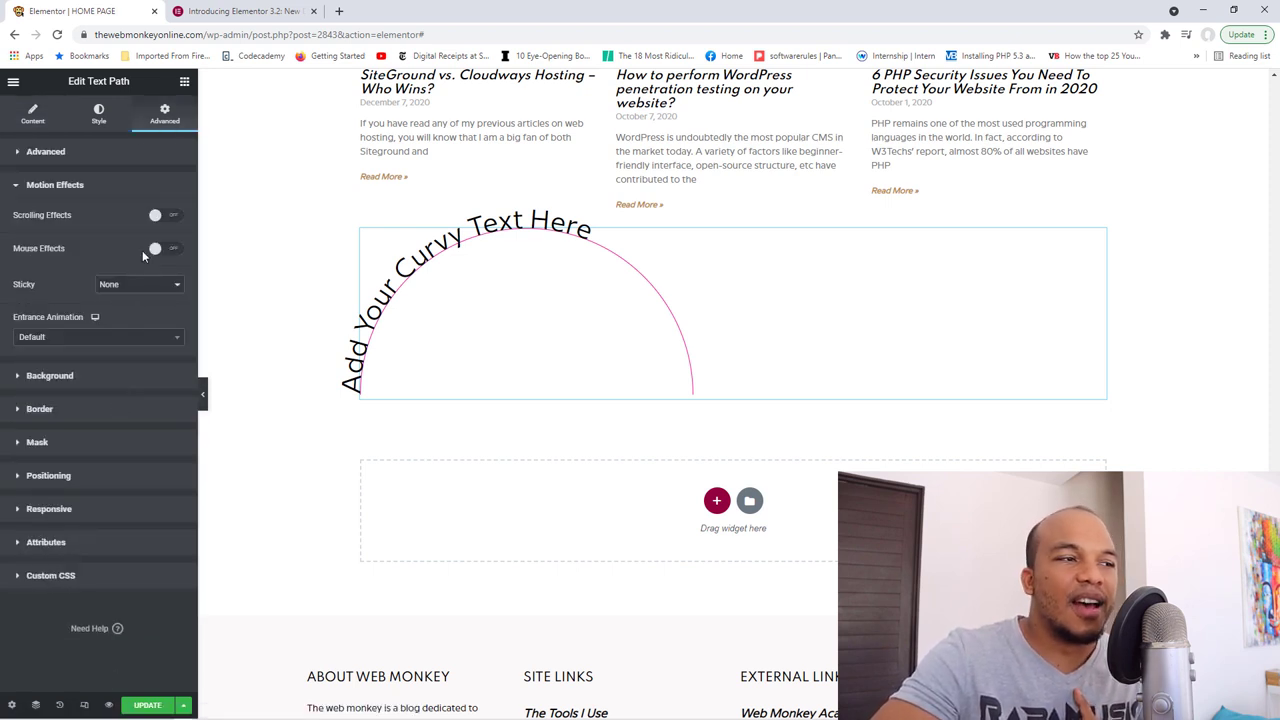
left_click(170, 216)
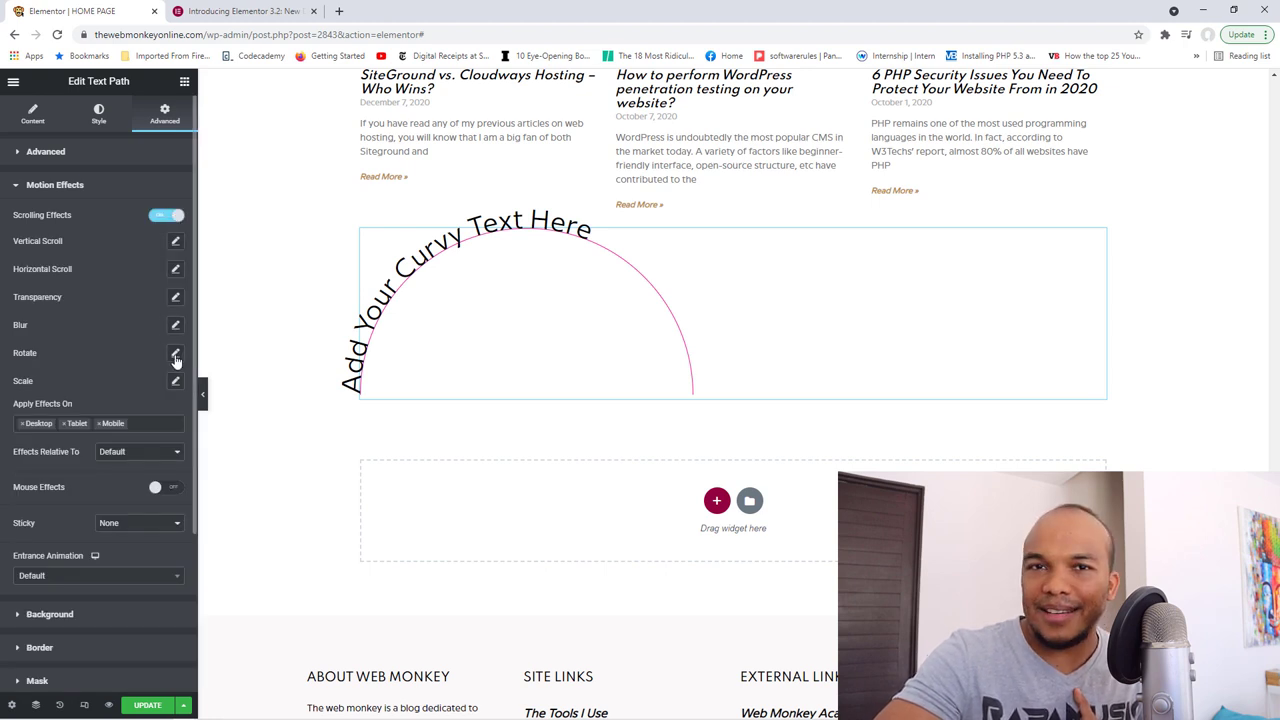
left_click(175, 355)
Step: Examine how the curvy text rotates while the page scrolls up and down
scroll(1157, 441, "up", 4)
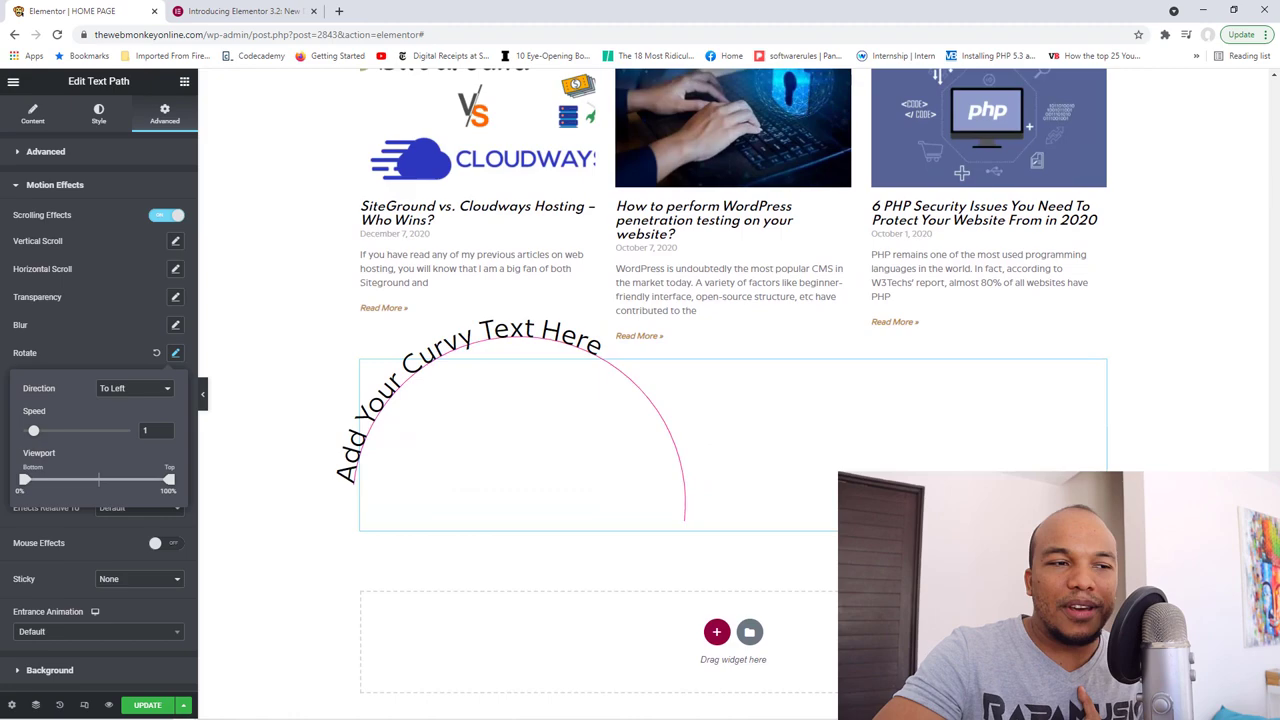
scroll(733, 400, "down", 4)
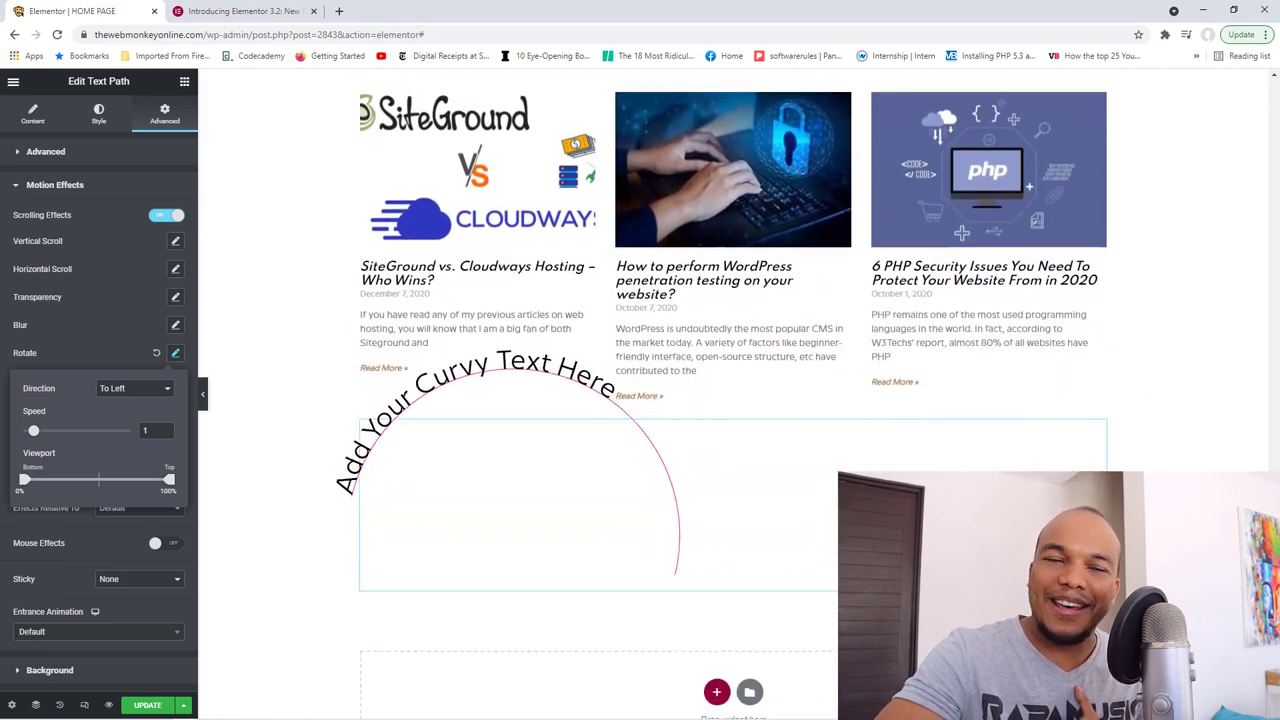
scroll(733, 400, "down", 2)
scroll(733, 400, "up", 3)
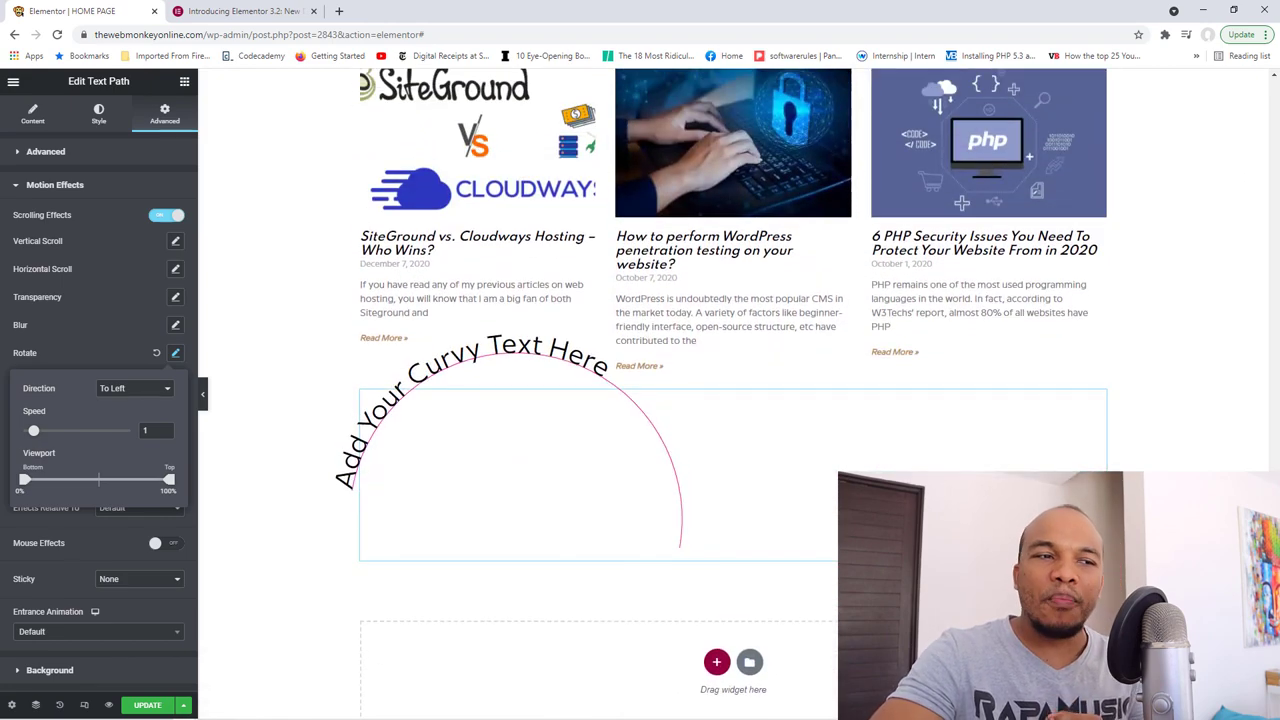
scroll(733, 400, "up", 3)
scroll(733, 400, "down", 4)
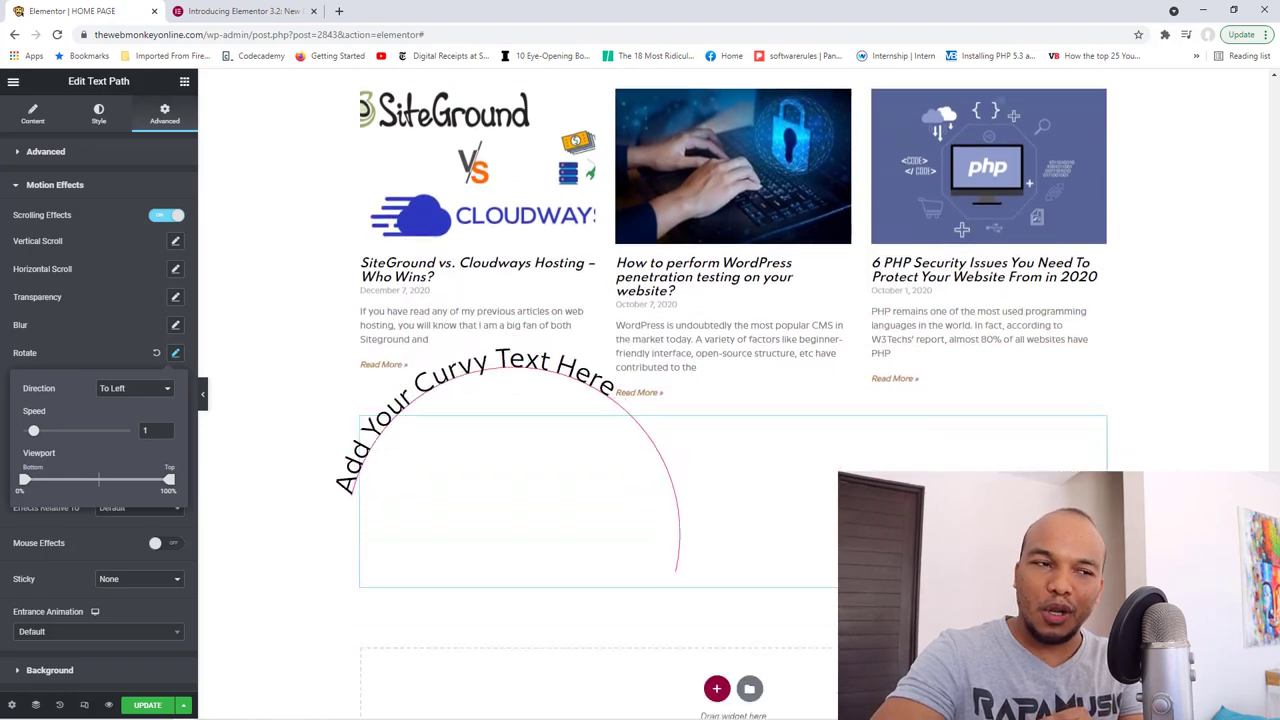
scroll(733, 400, "up", 5)
scroll(733, 400, "down", 6)
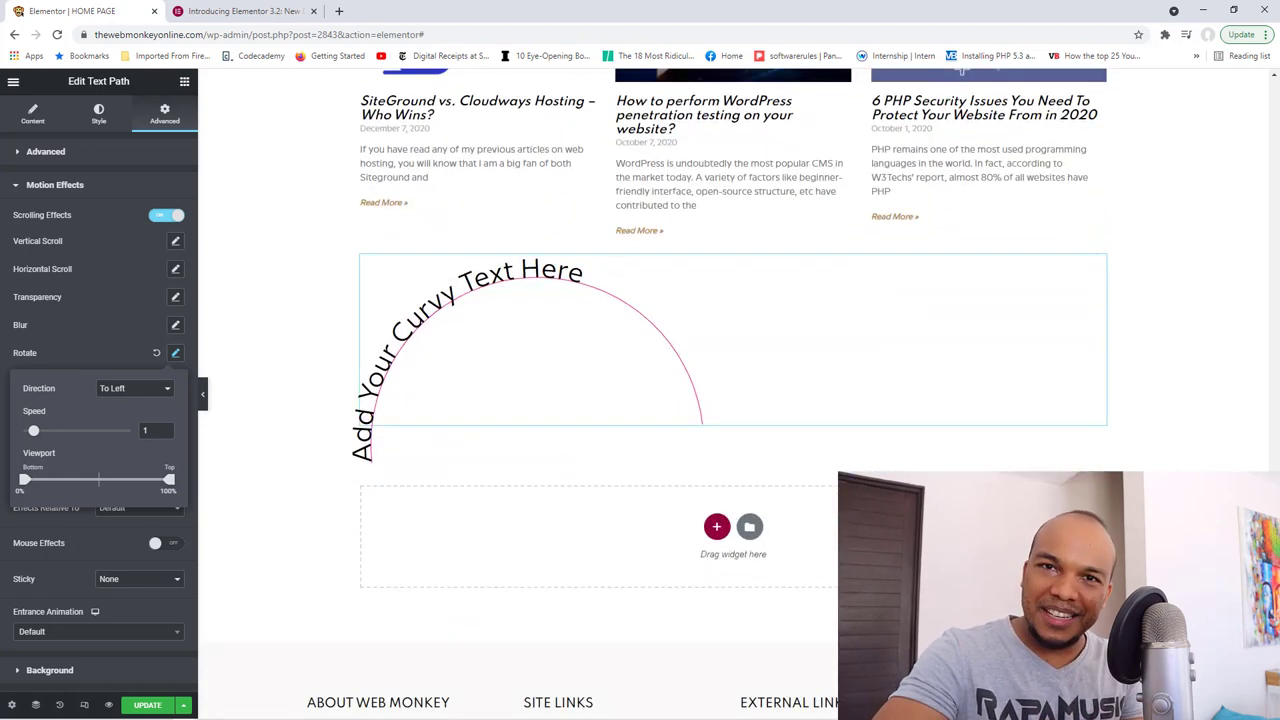
scroll(733, 400, "up", 1)
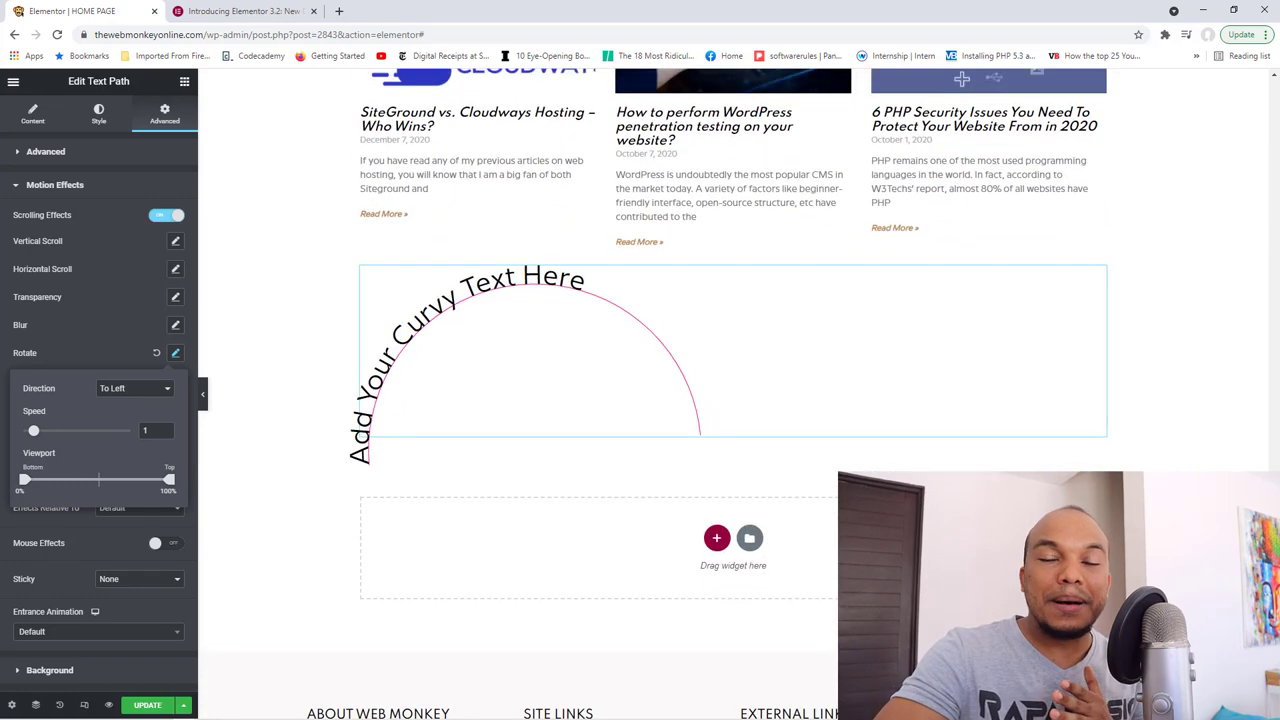
scroll(733, 400, "up", 1)
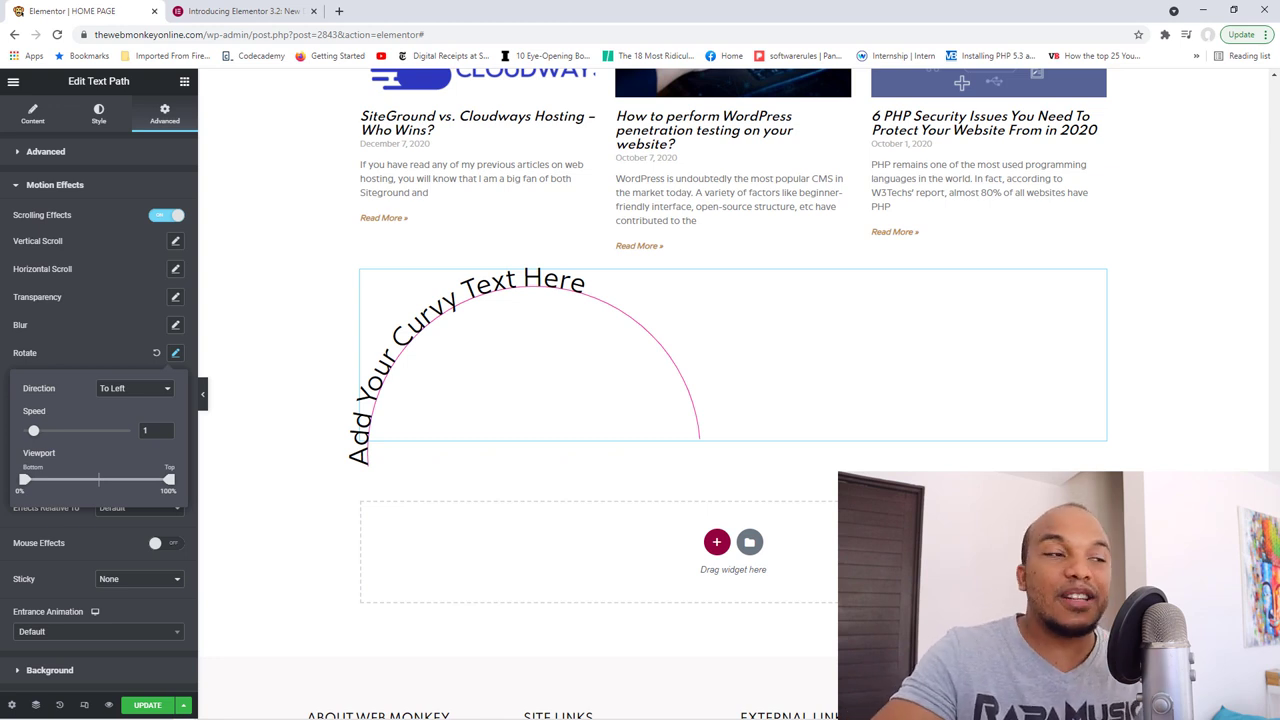
Step: Turn off the text path's scrolling effects and delete the section that contains it
left_click(166, 215)
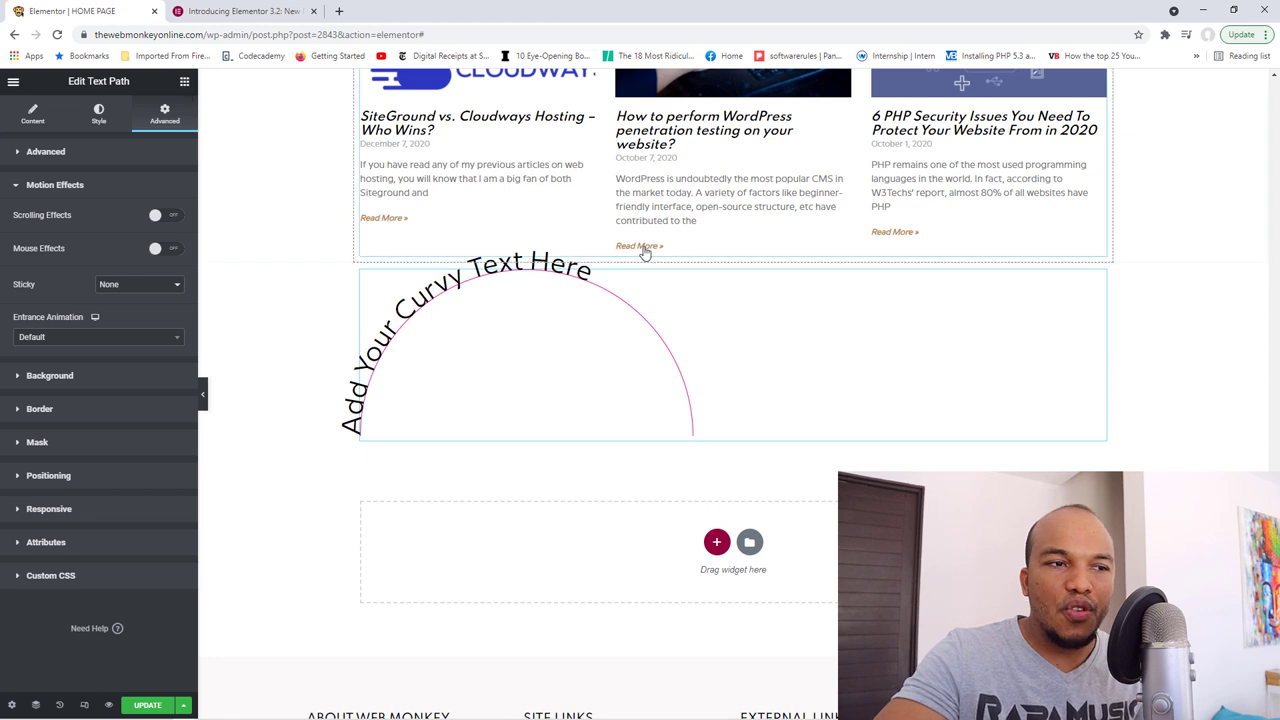
left_click(756, 258)
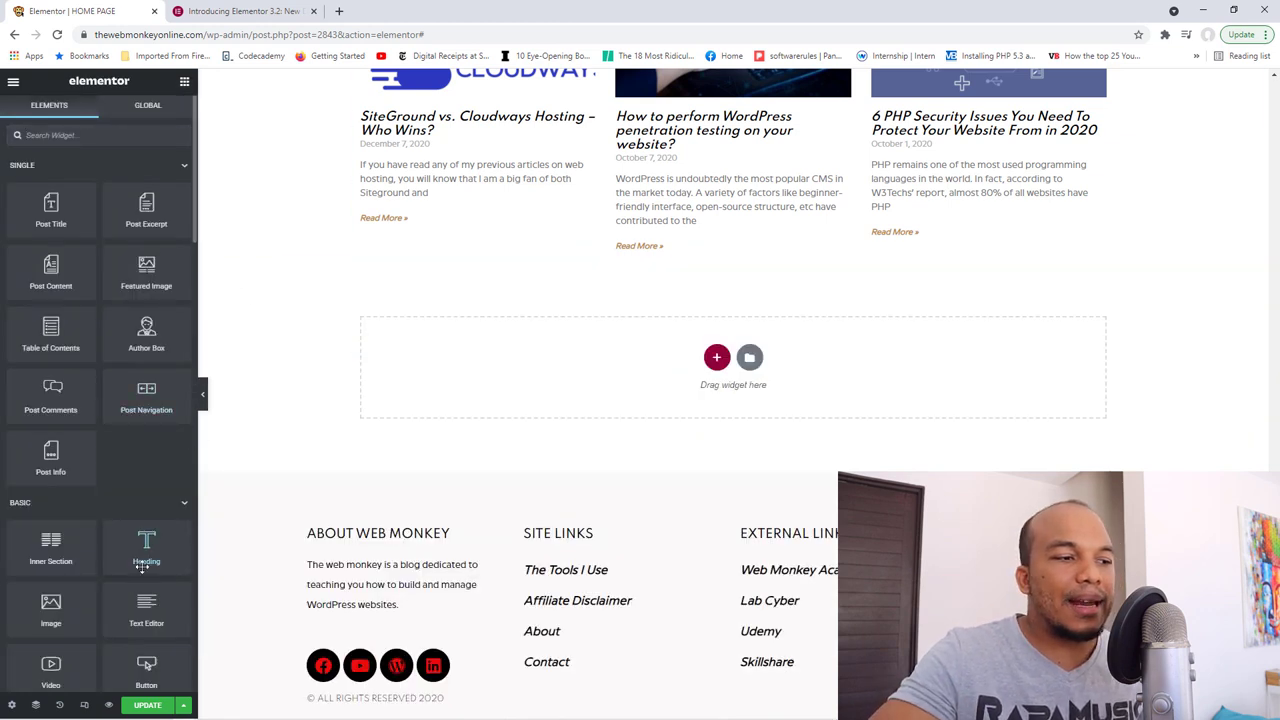
Step: Add an Image widget to the empty section above the footer and insert Untitled-design-5.png from the media library
left_click_drag(51, 608, 536, 388)
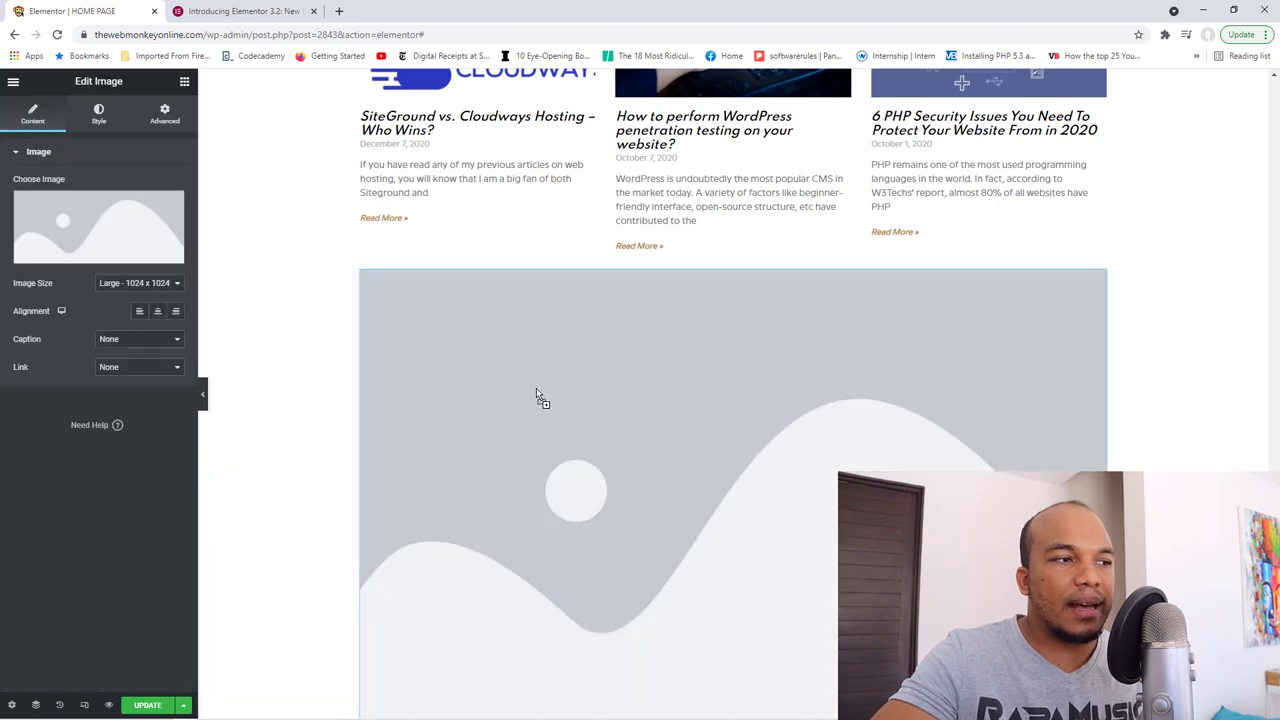
left_click(100, 225)
left_click(88, 244)
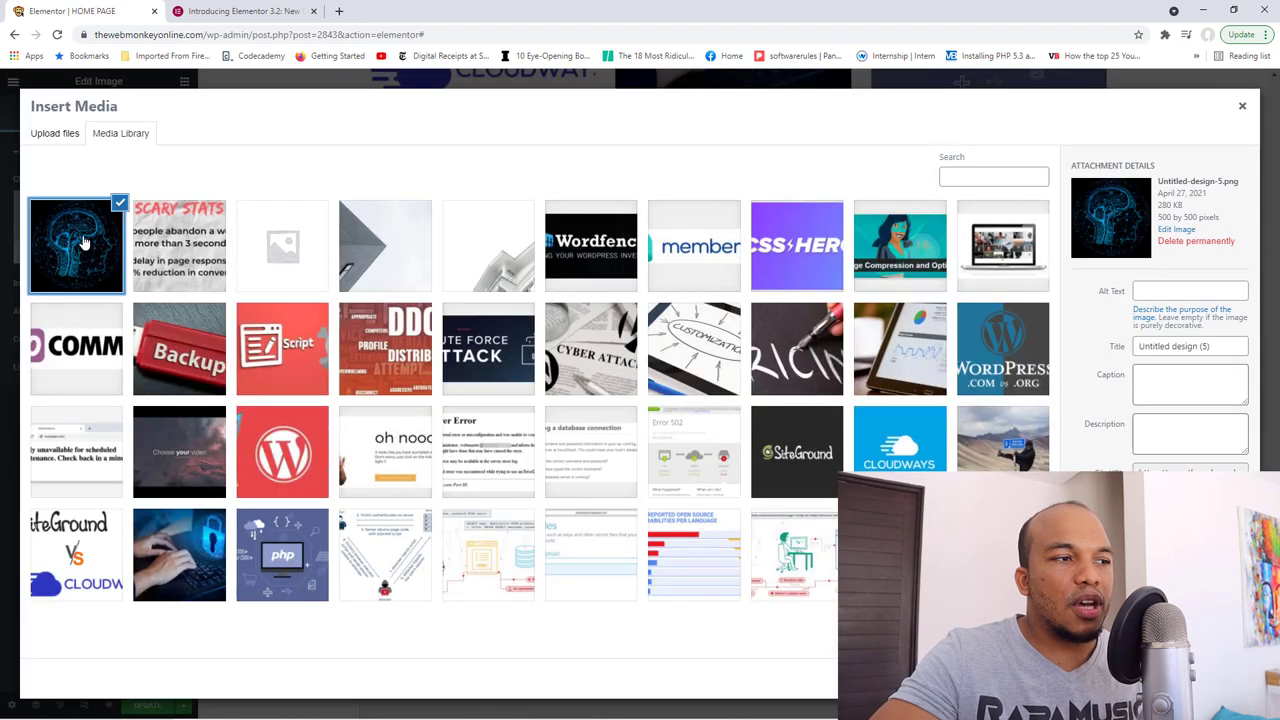
left_click(1195, 672)
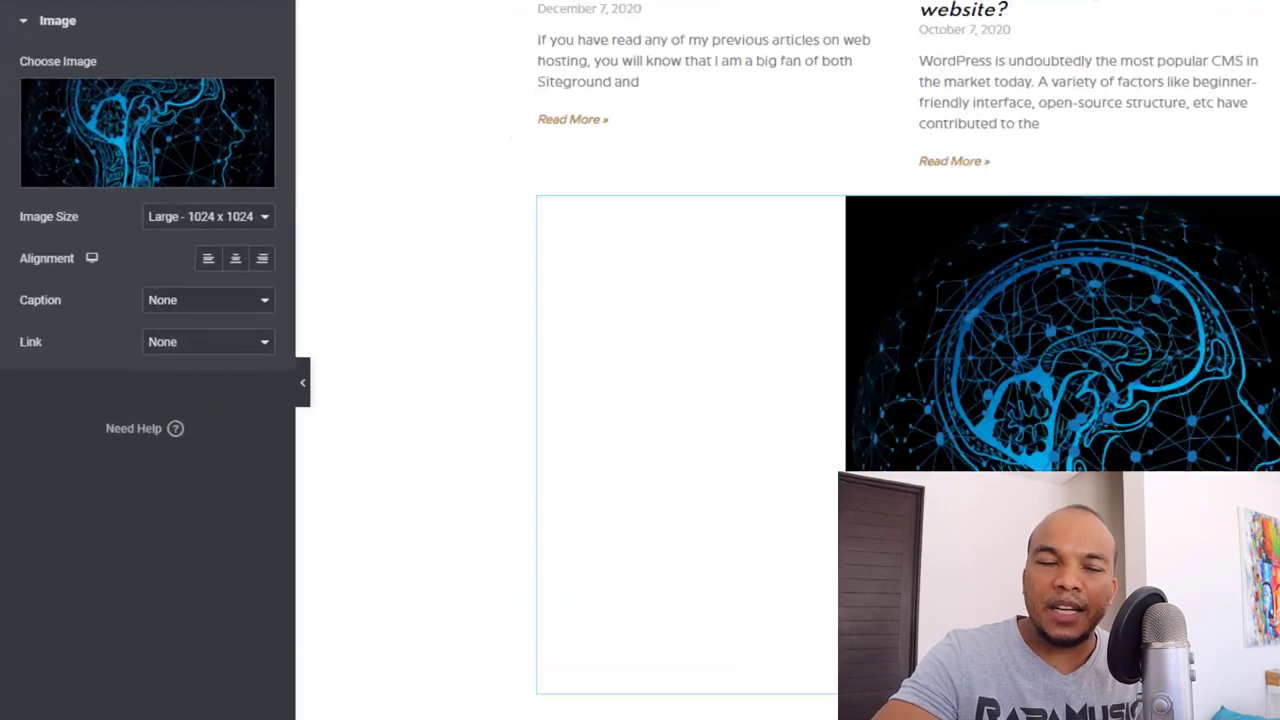
Step: Enable the mask on the brain image using the Circle shape
left_click(165, 113)
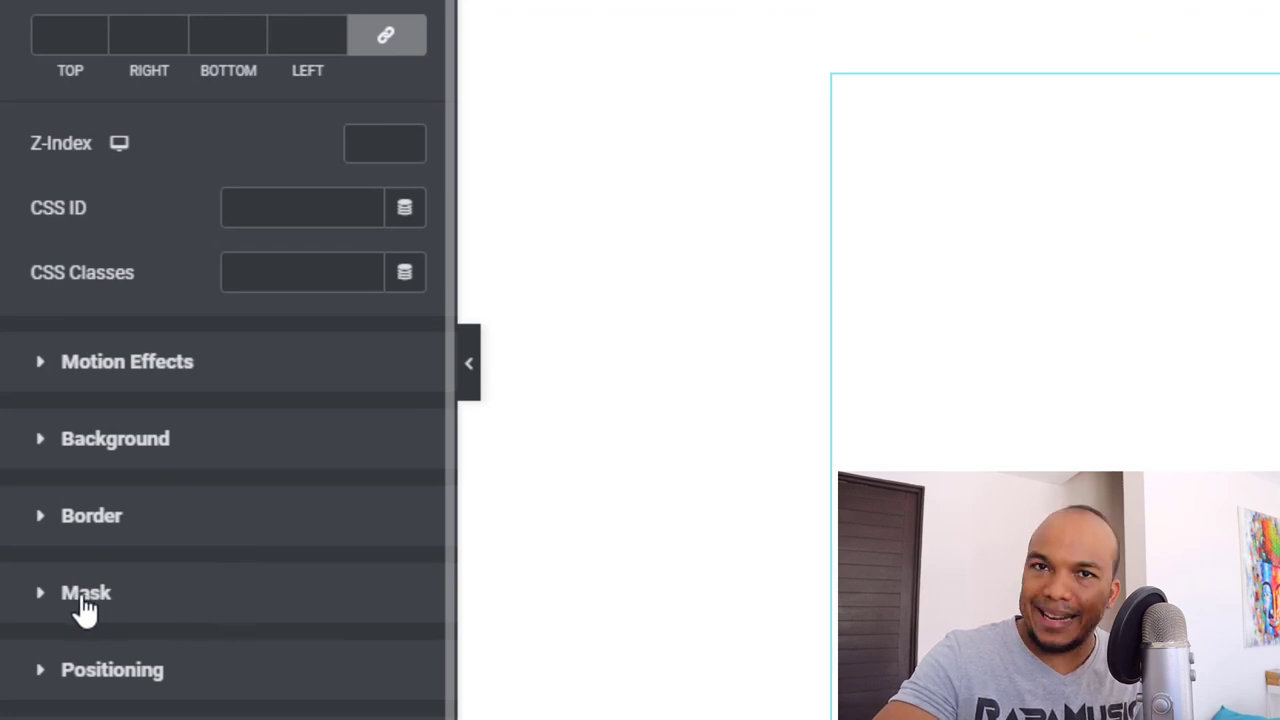
left_click(113, 605)
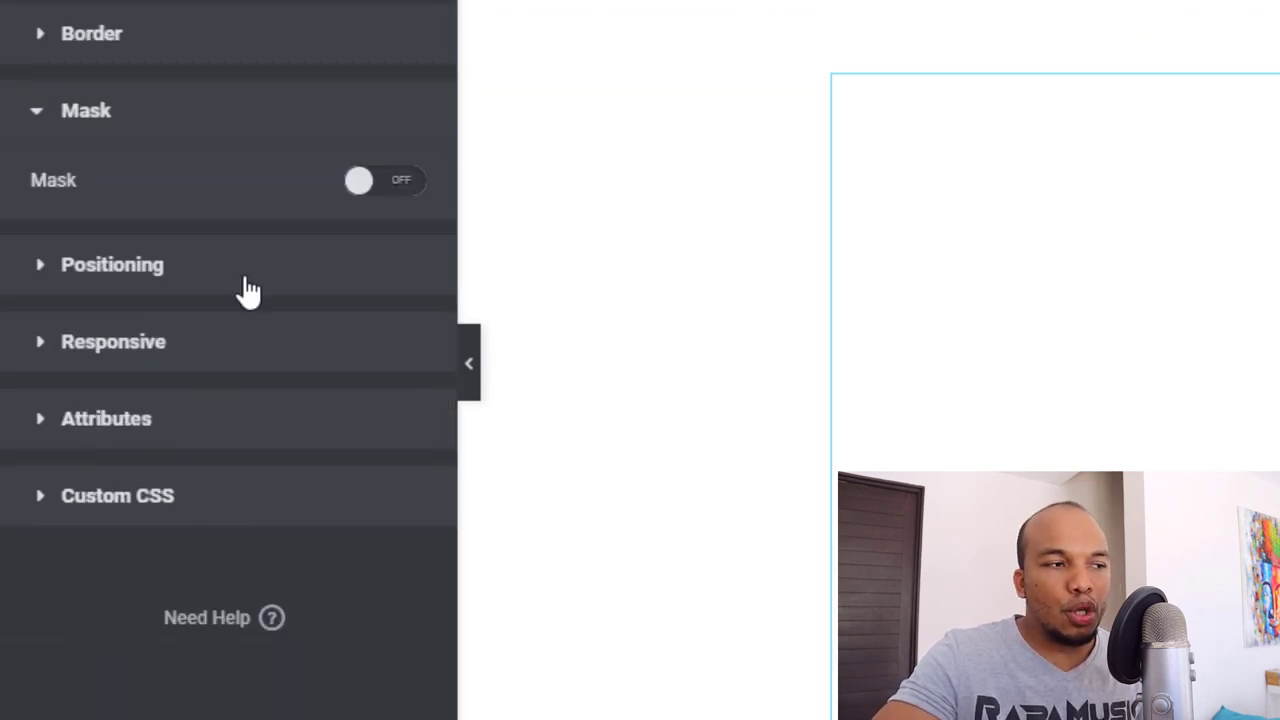
left_click(392, 182)
left_click(322, 252)
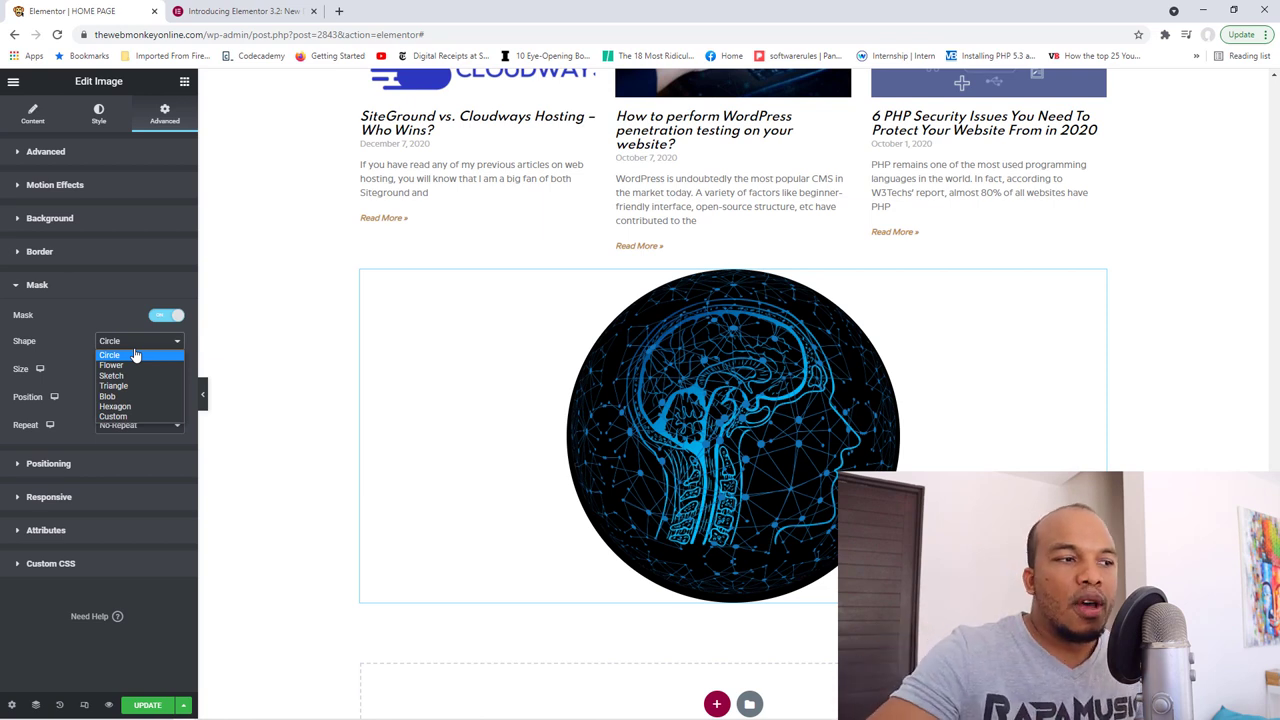
left_click(132, 357)
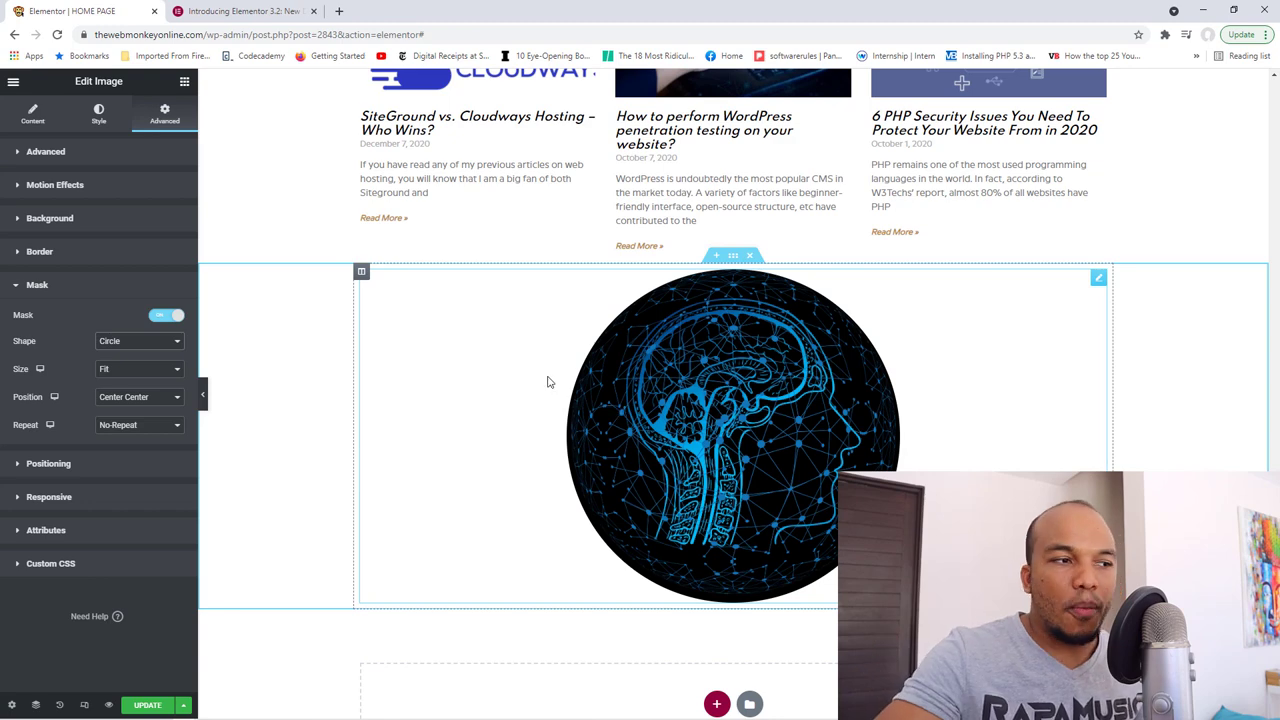
Step: Try the Flower mask shape on the brain image and set the shape to Triangle
left_click(132, 341)
left_click(122, 368)
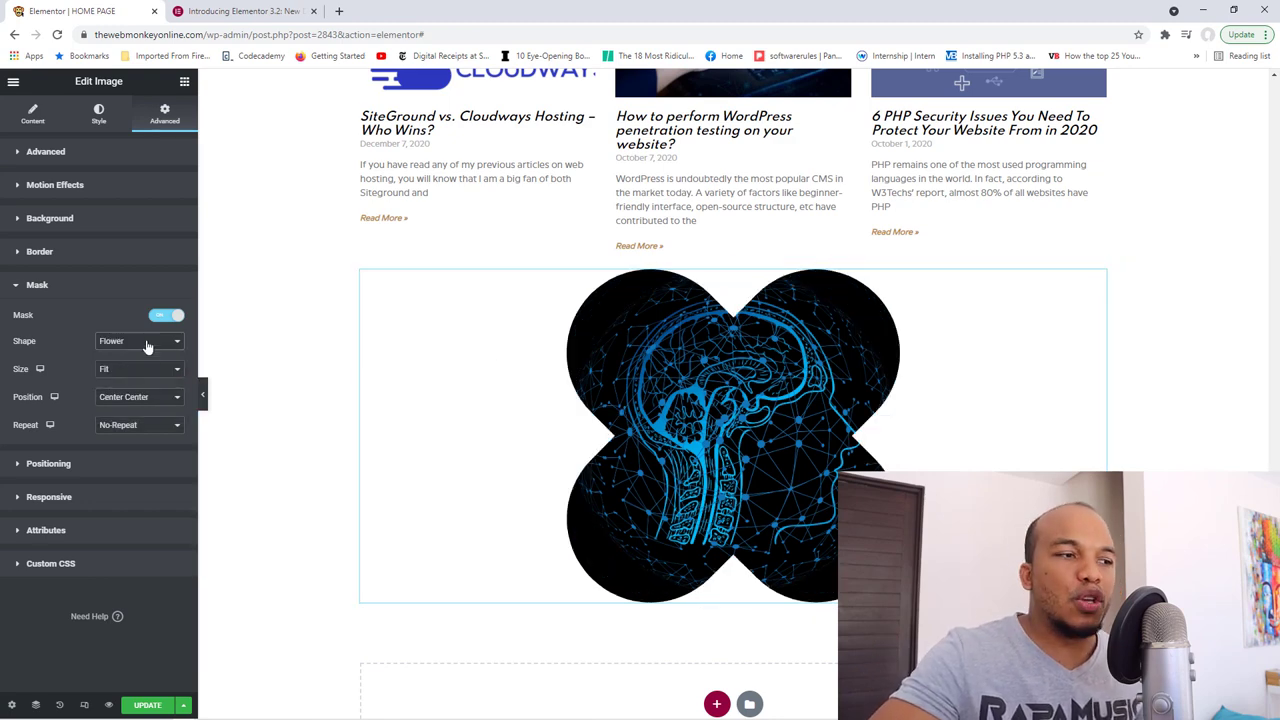
left_click(147, 342)
left_click(129, 387)
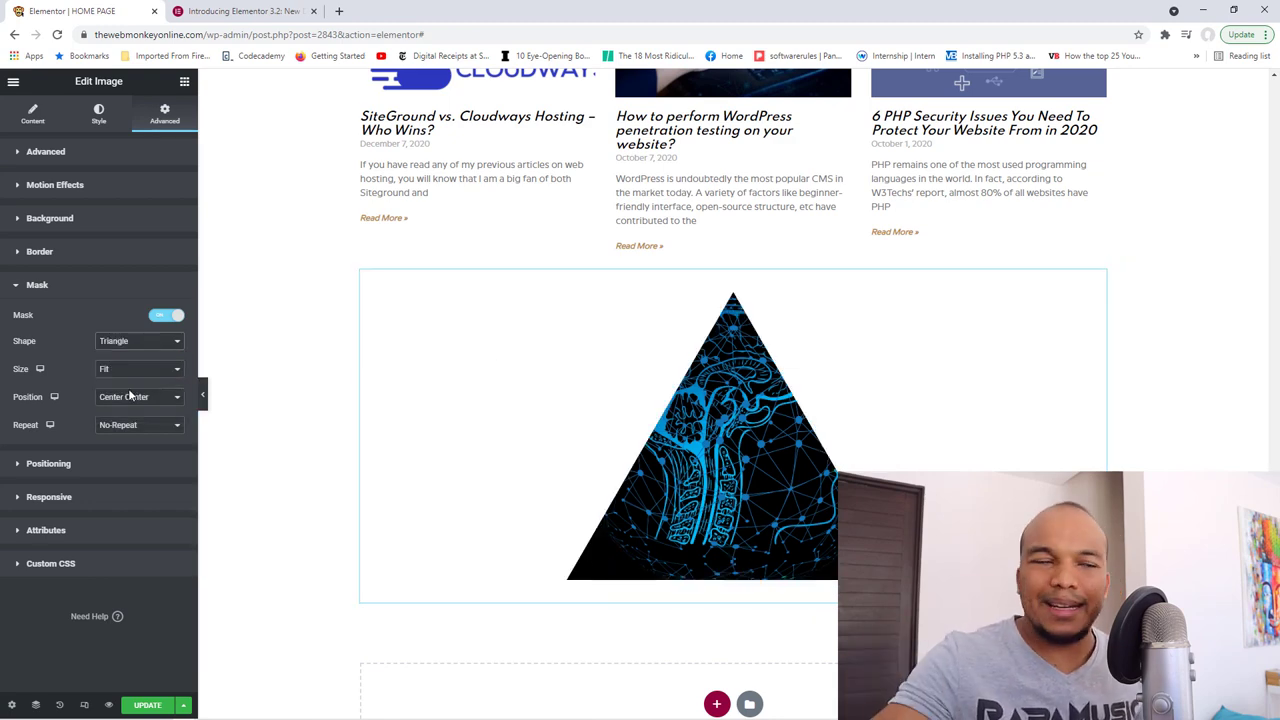
Step: Try the Circle mask shape on the brain image and set the mask shape to Custom
left_click(125, 344)
left_click(124, 356)
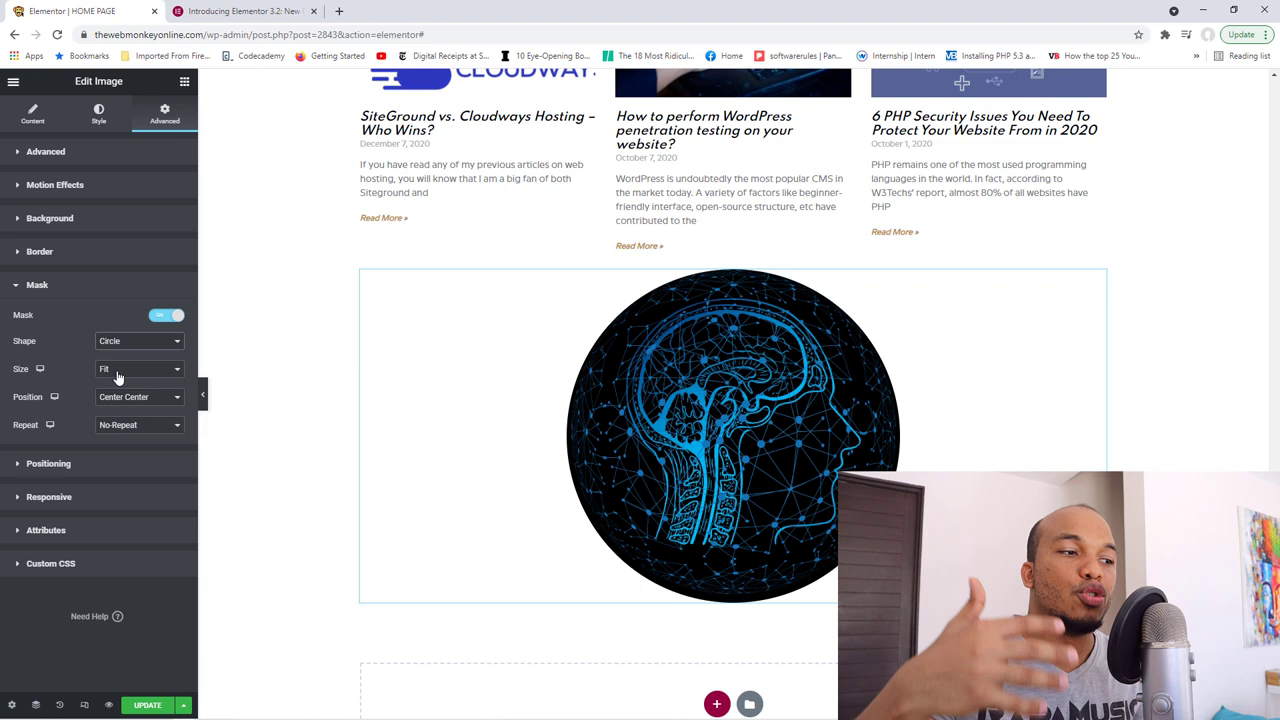
left_click(163, 340)
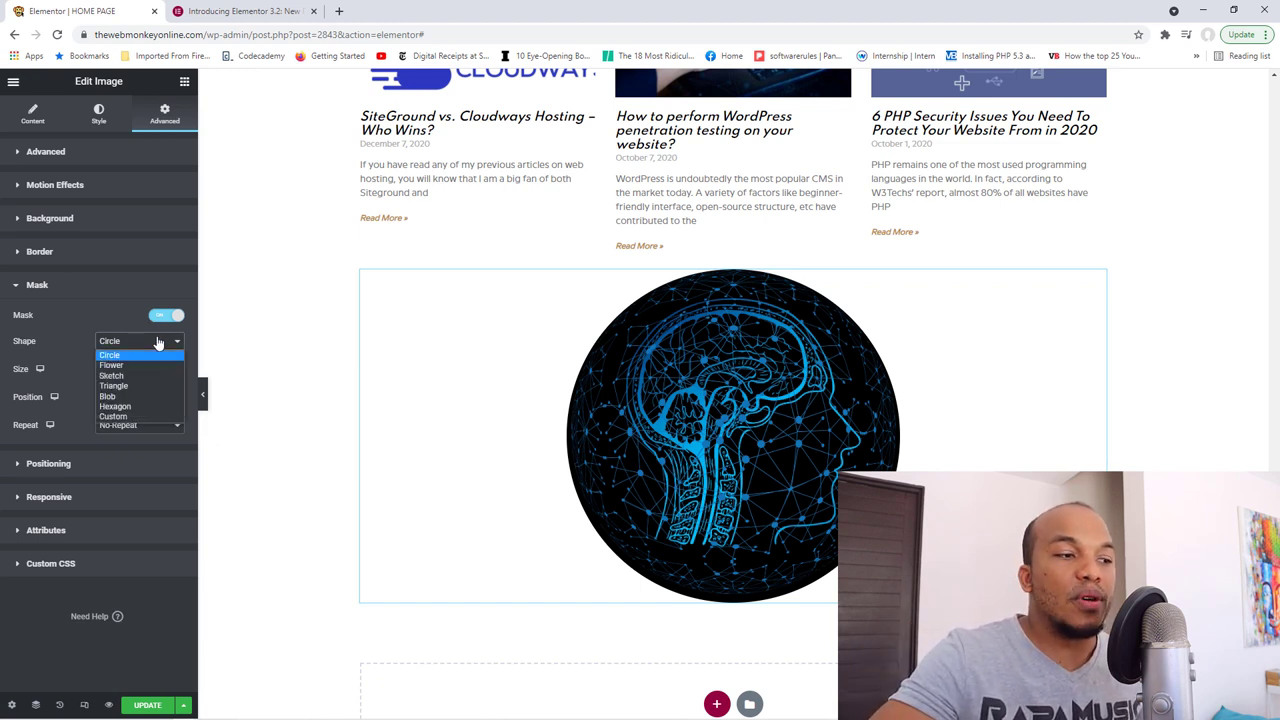
left_click(131, 415)
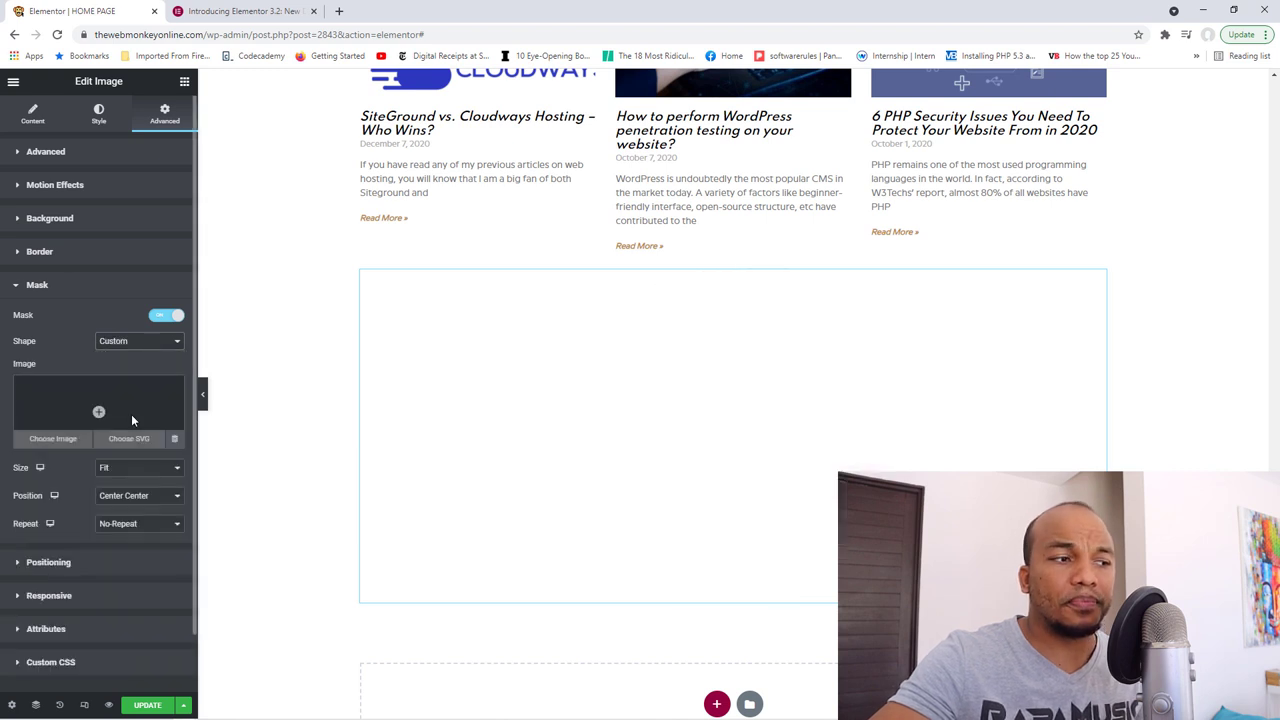
left_click(36, 287)
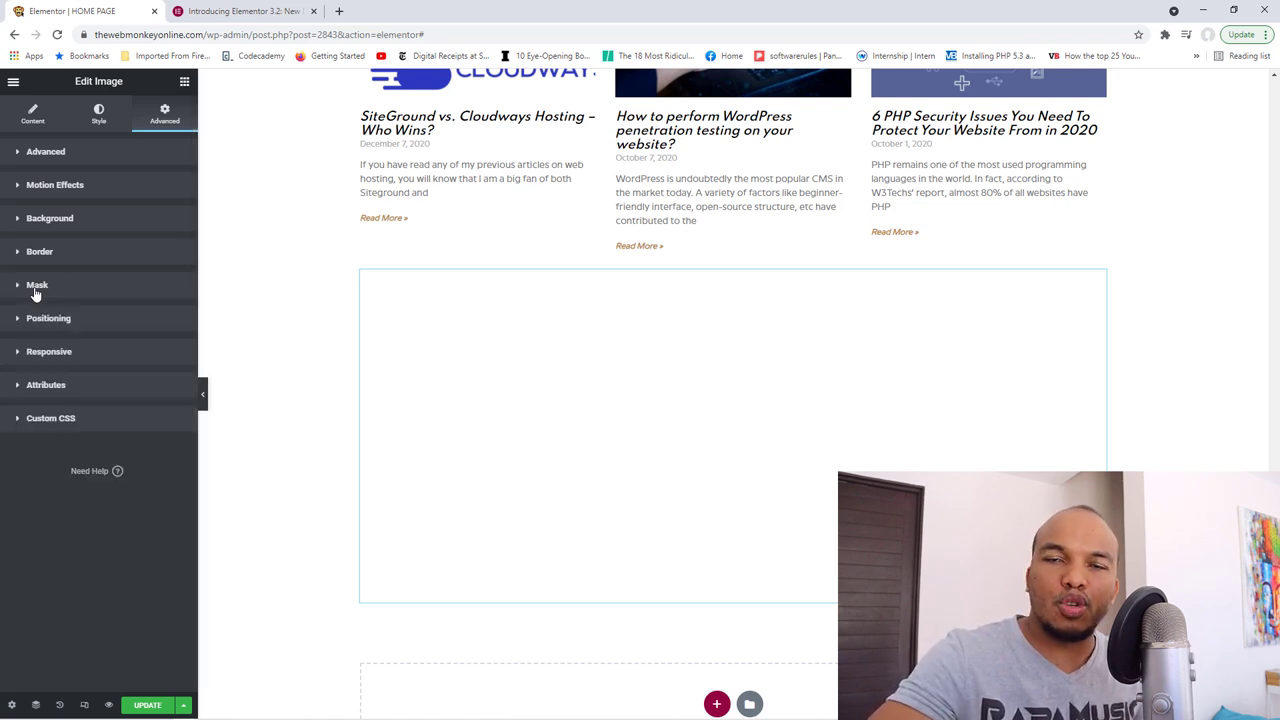
Step: Switch to the Elementor 3.2 article and highlight the line about the conditional loading assets experiment
left_click(252, 8)
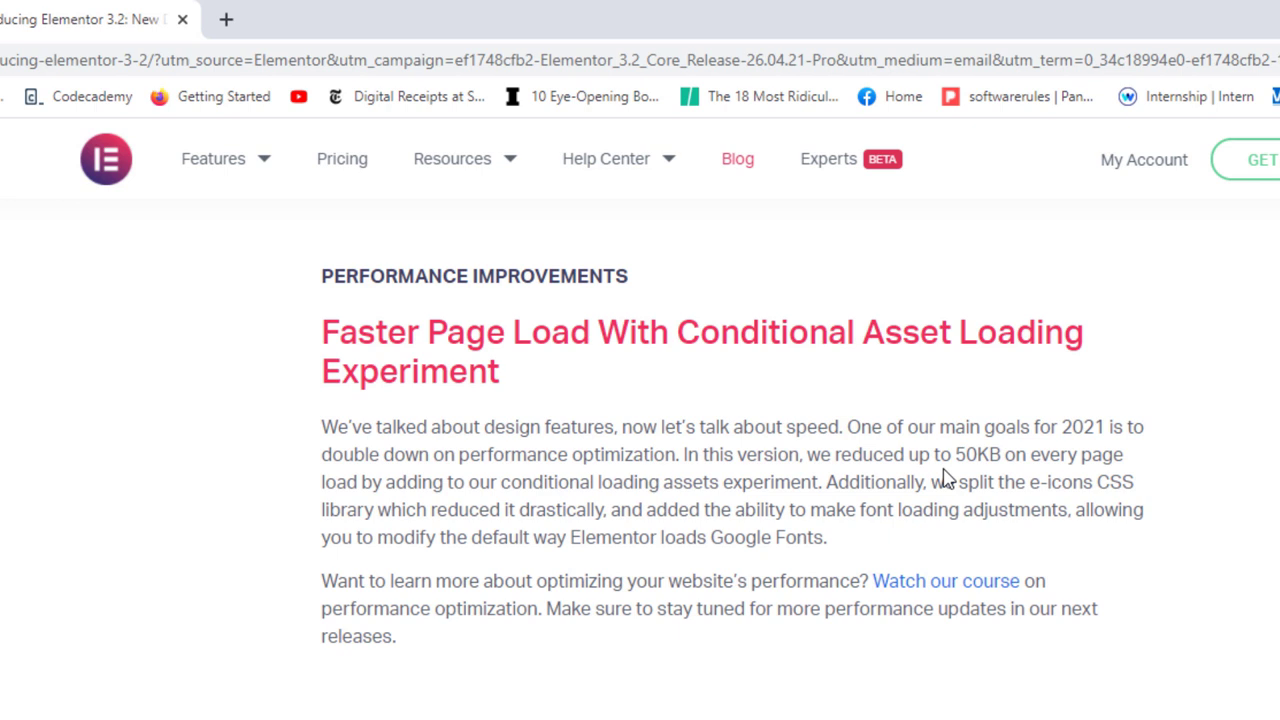
left_click_drag(324, 490, 773, 492)
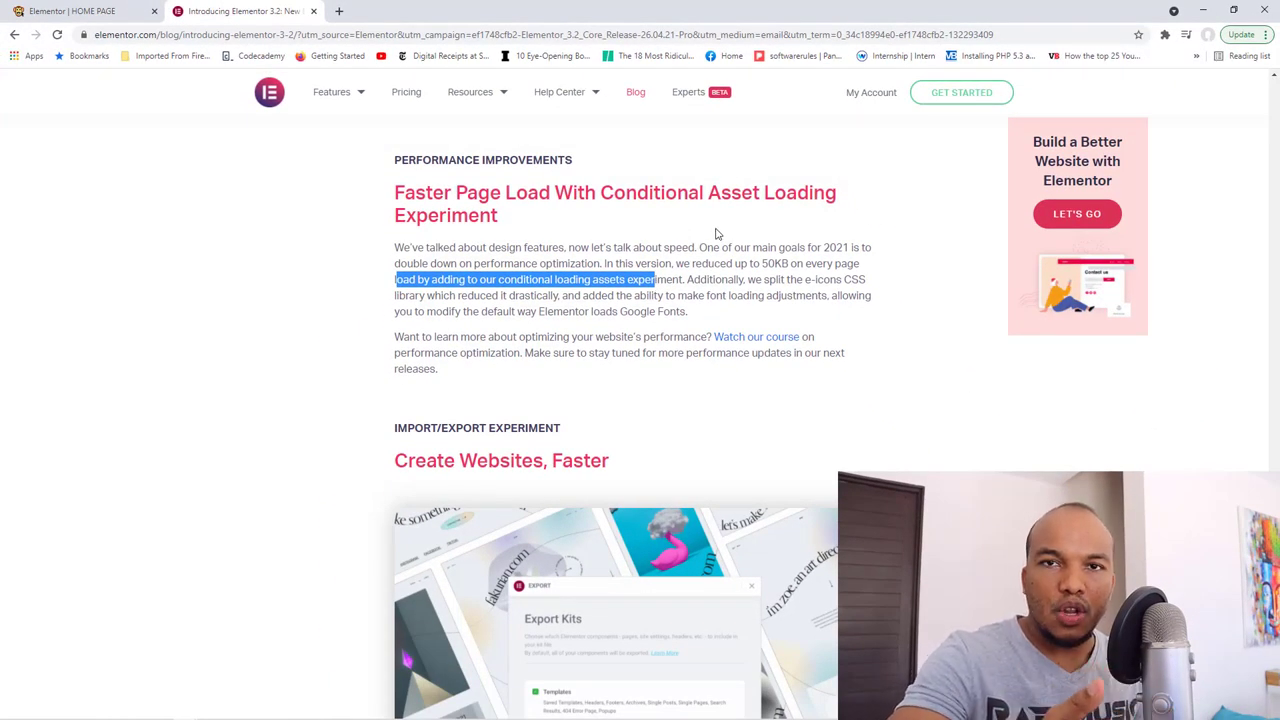
Step: Return to the home page editor, view the page in a new tab and go from there to the WordPress dashboard
left_click(127, 8)
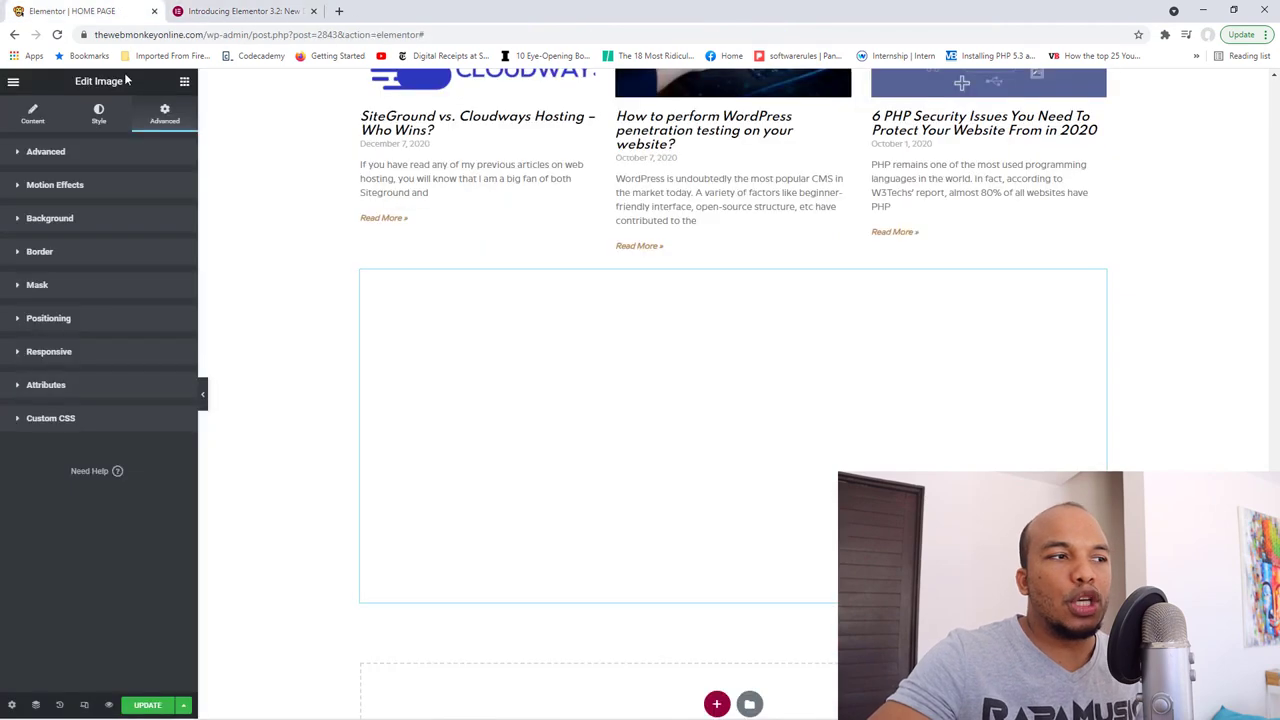
left_click(16, 84)
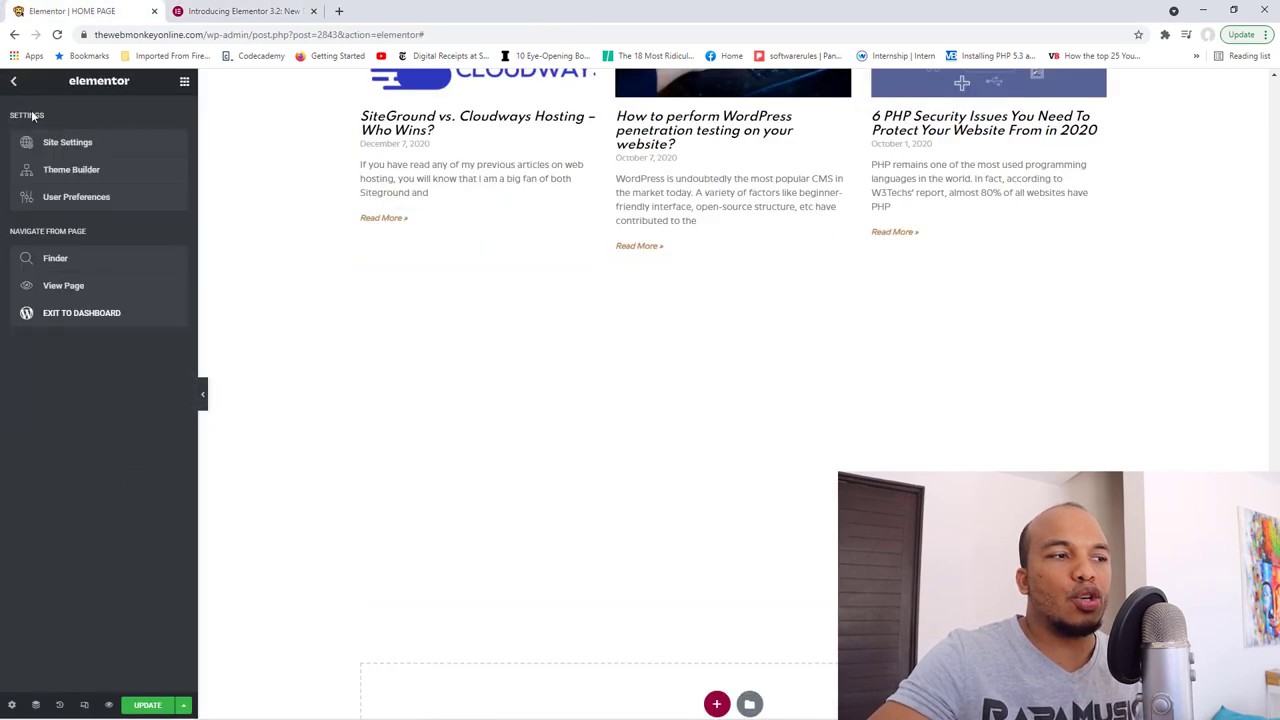
right_click(81, 291)
left_click(108, 297)
left_click(254, 8)
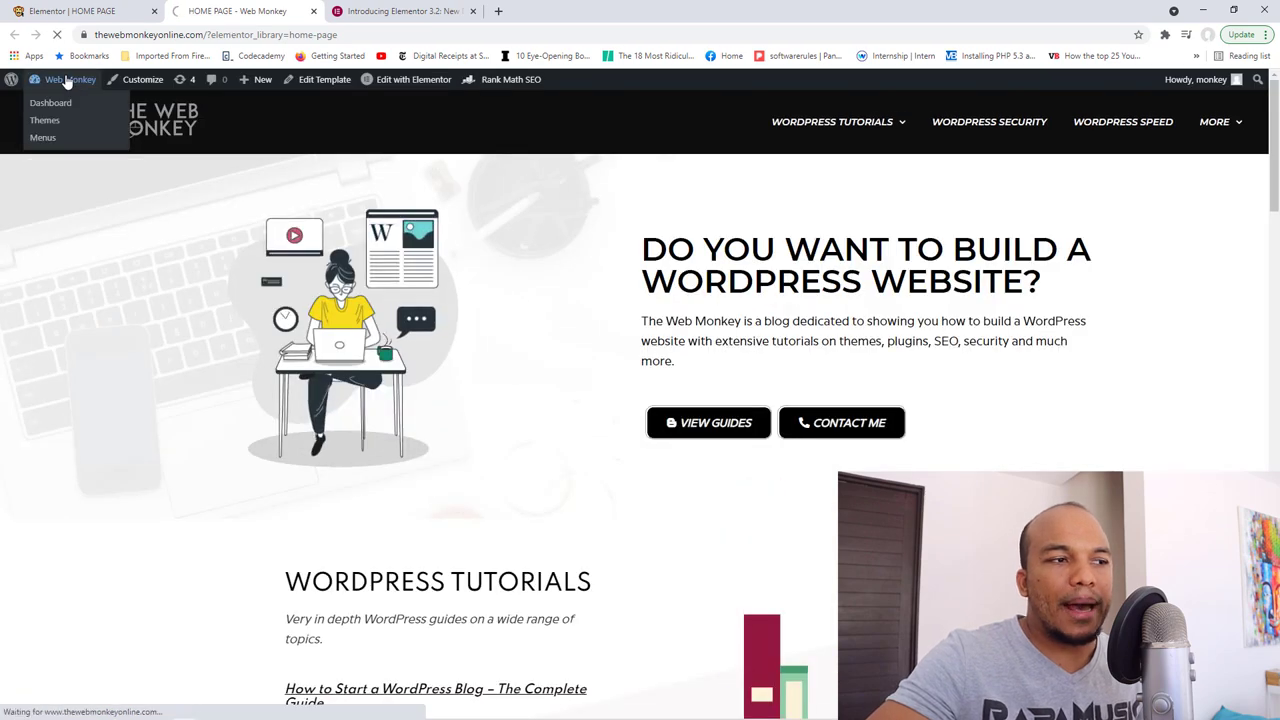
left_click(66, 82)
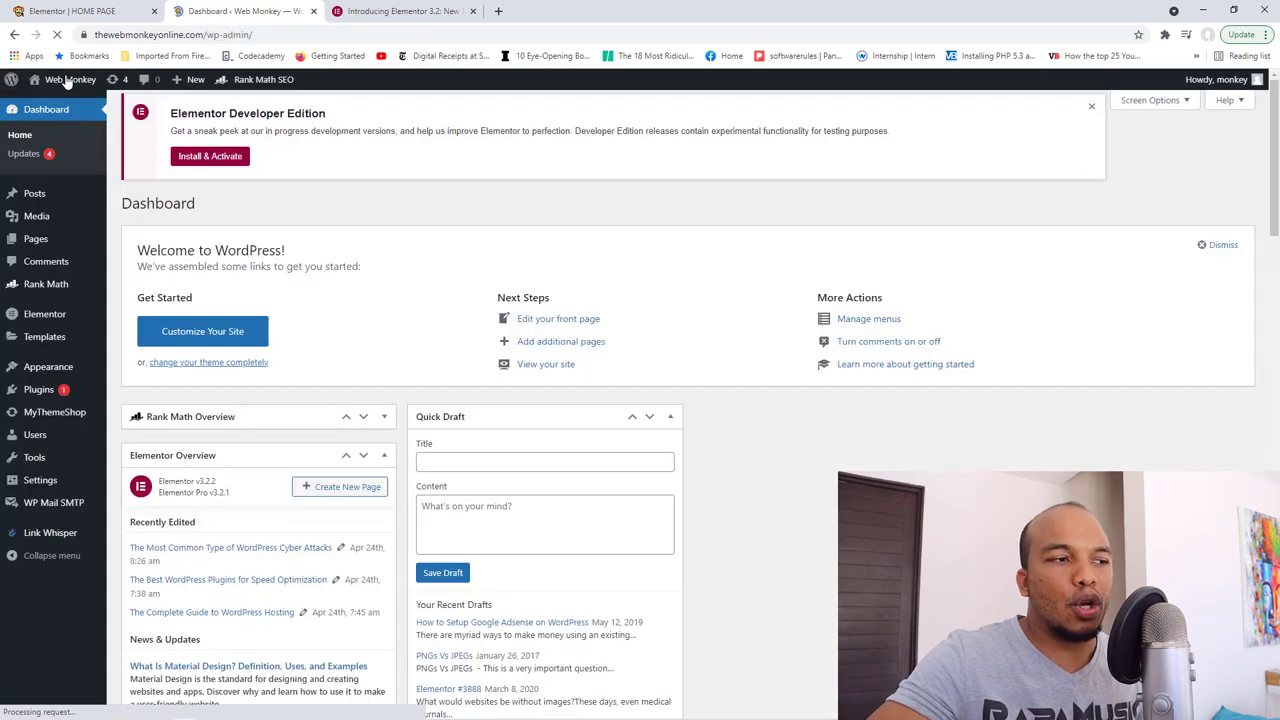
Step: Open the Experiments section of Elementor's settings and review the available experiments and their statuses
mouse_move(77, 320)
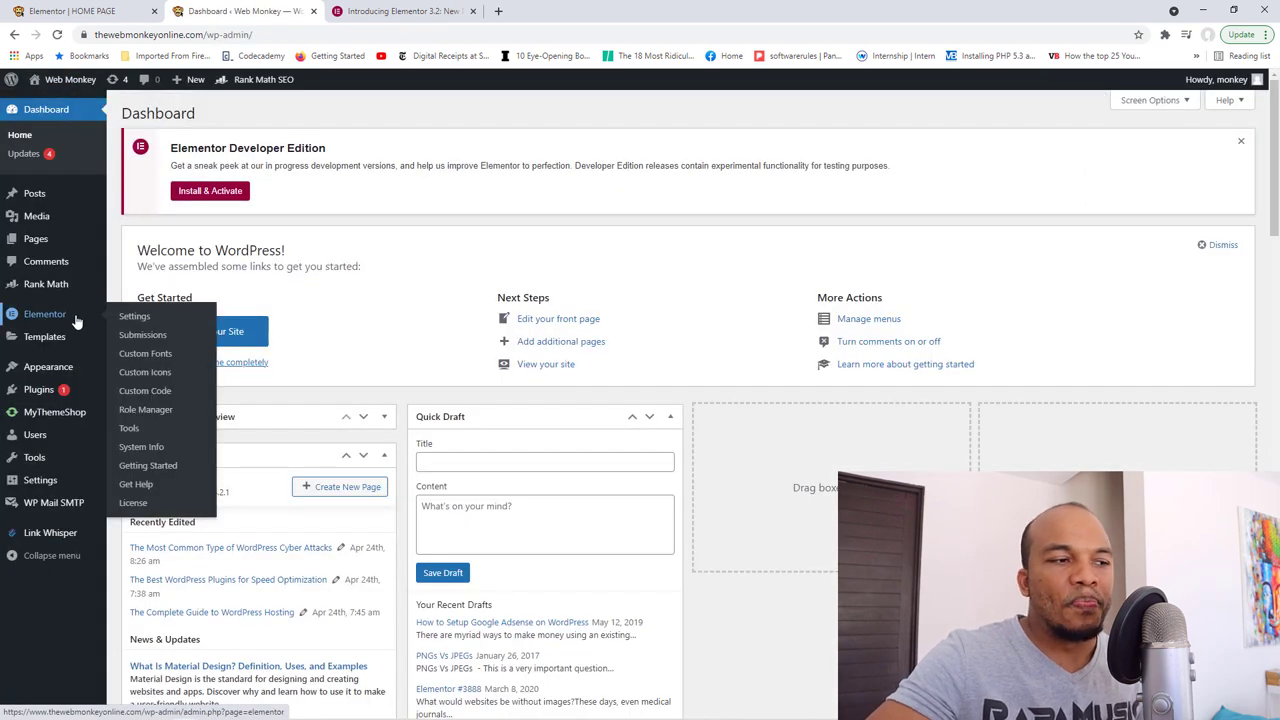
left_click(146, 430)
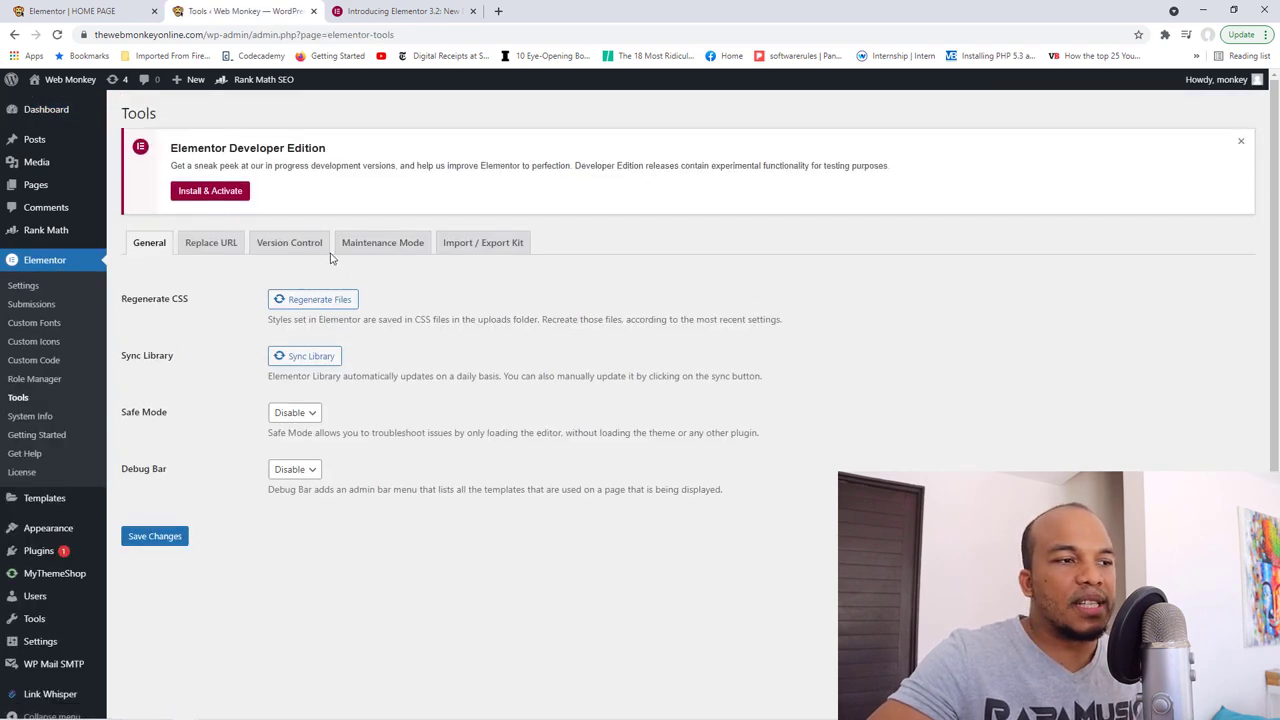
left_click(49, 291)
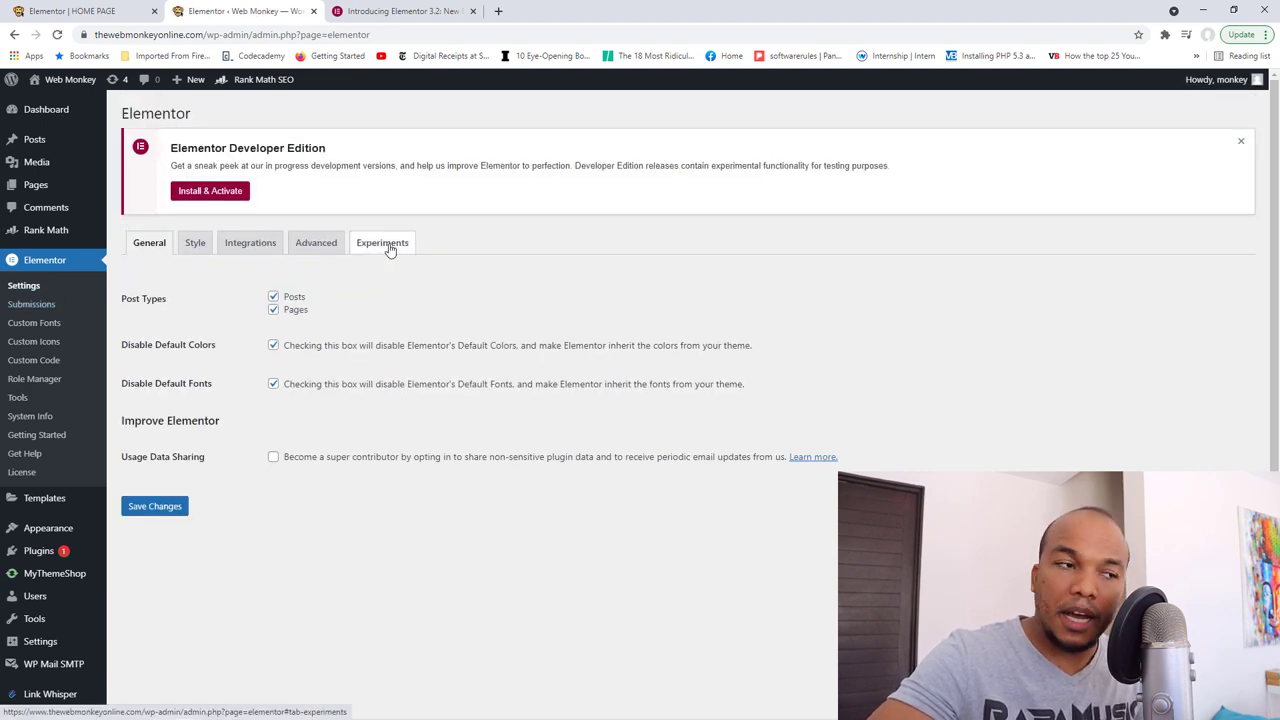
left_click(390, 250)
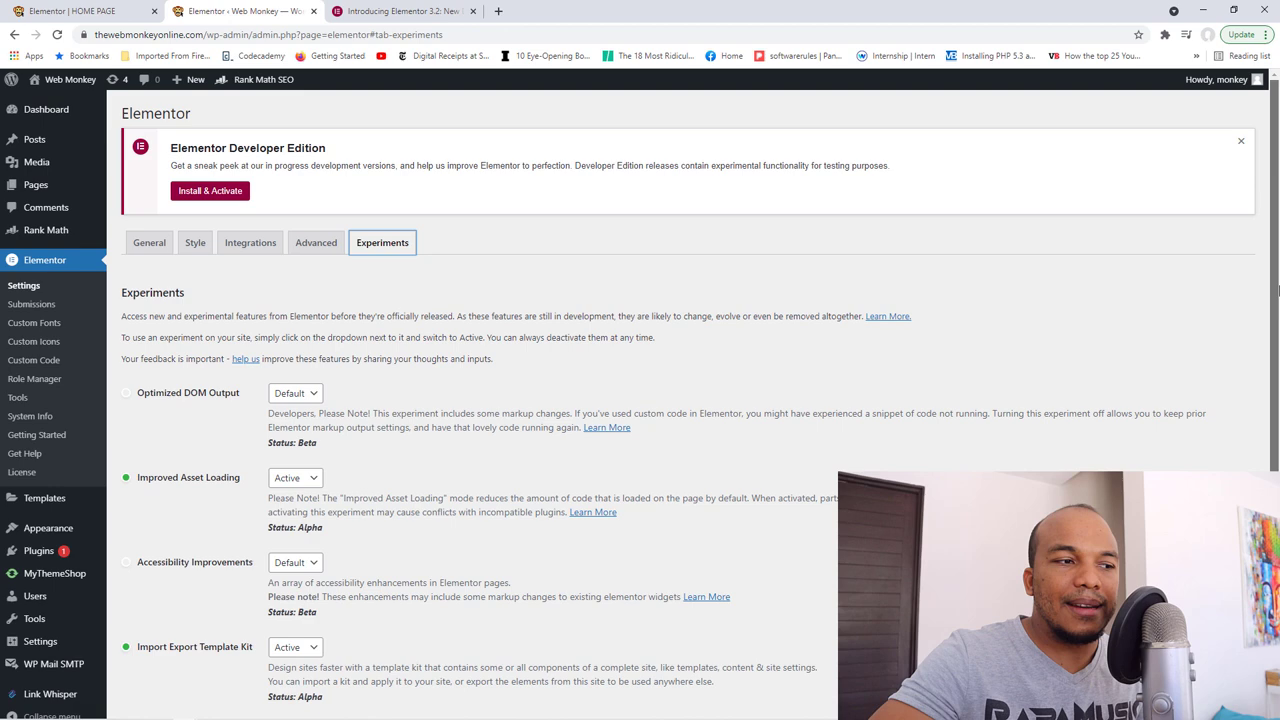
left_click_drag(1277, 290, 1276, 433)
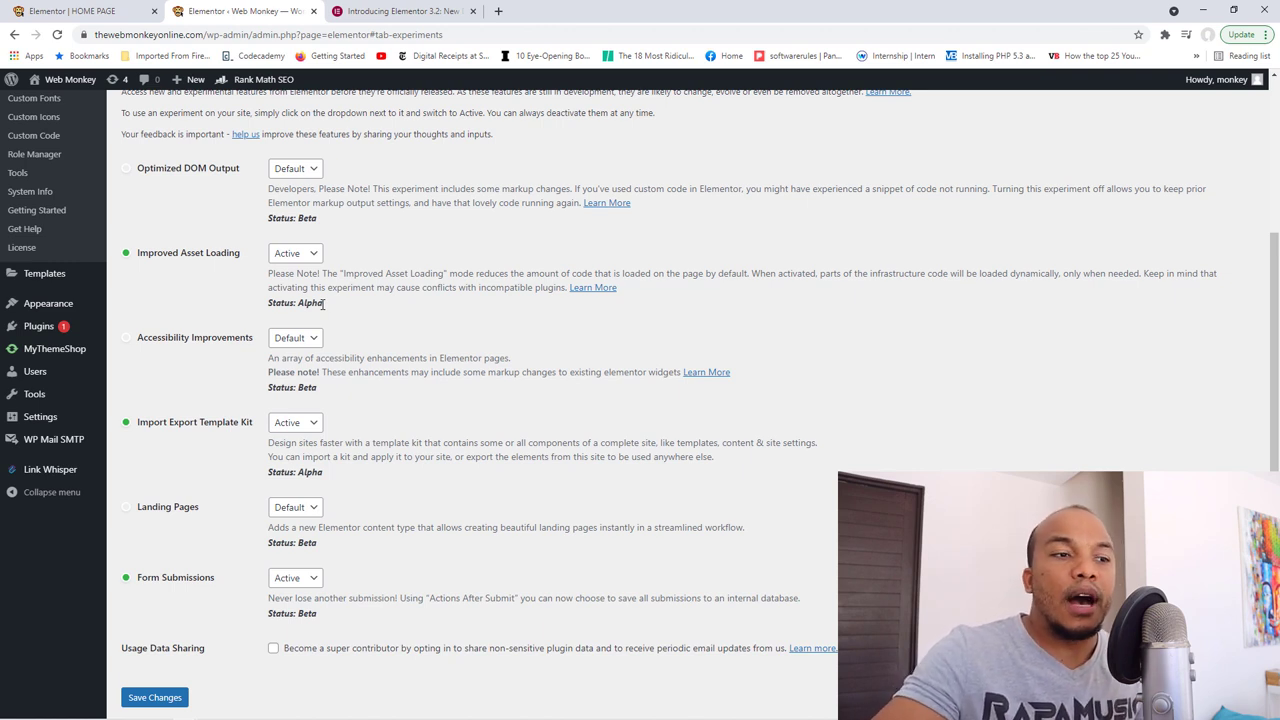
Step: Check the article's import/export experiment heading and save the Elementor experiments settings
left_click(402, 10)
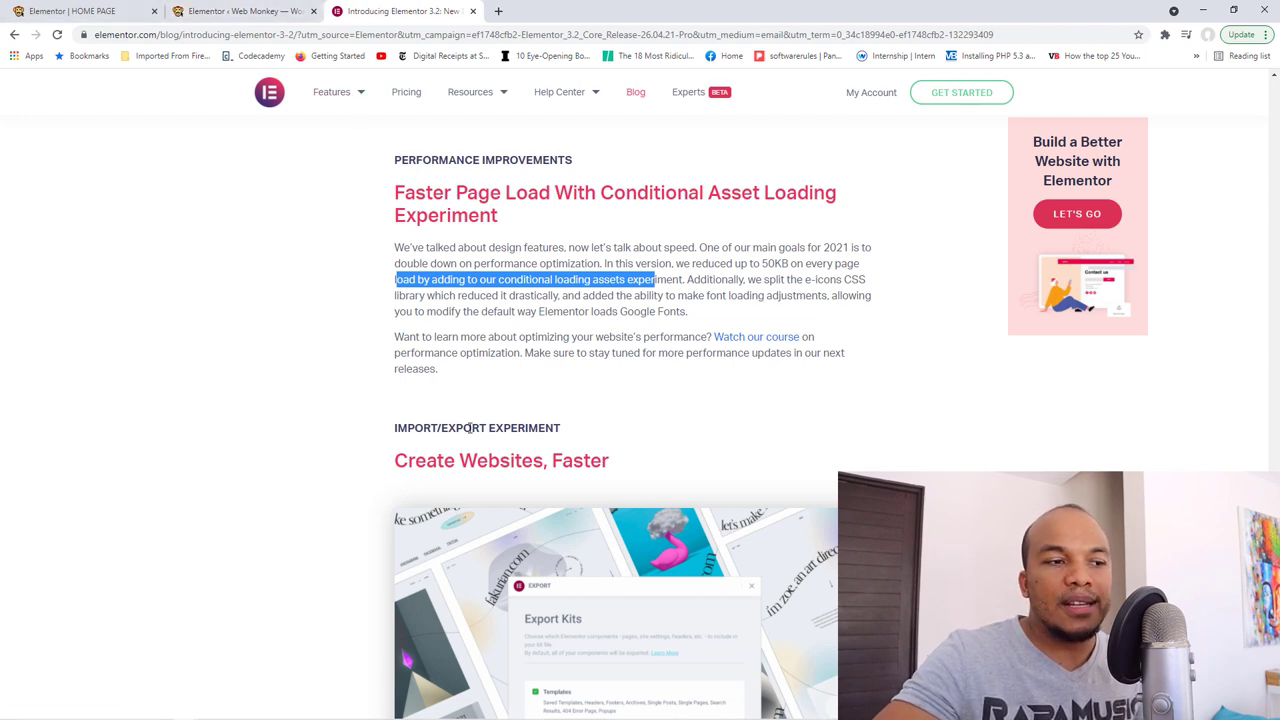
left_click(98, 10)
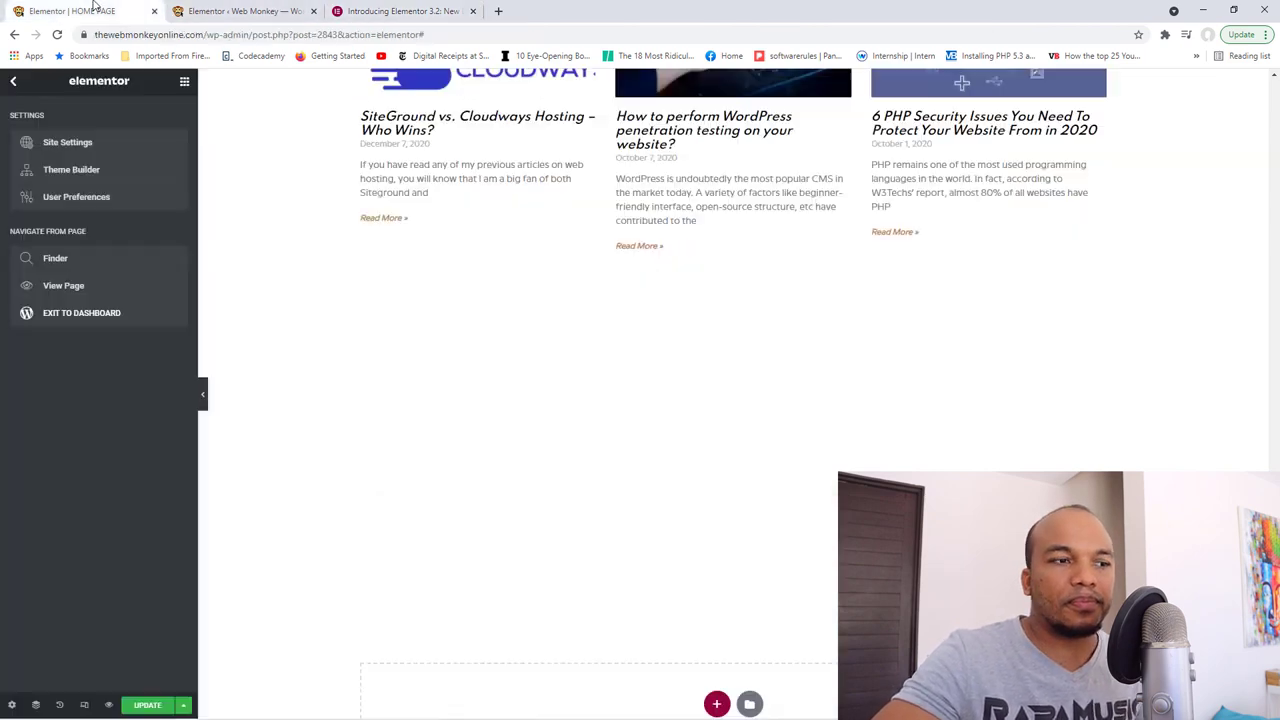
left_click(211, 12)
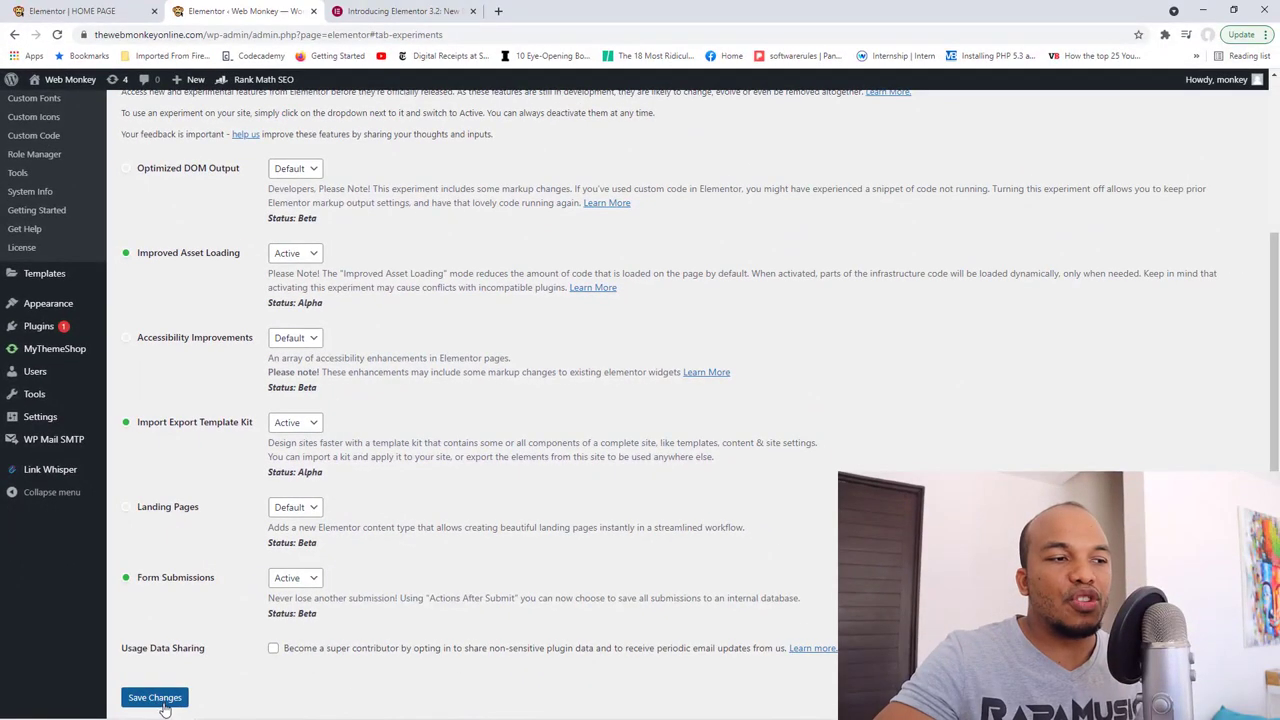
left_click(166, 697)
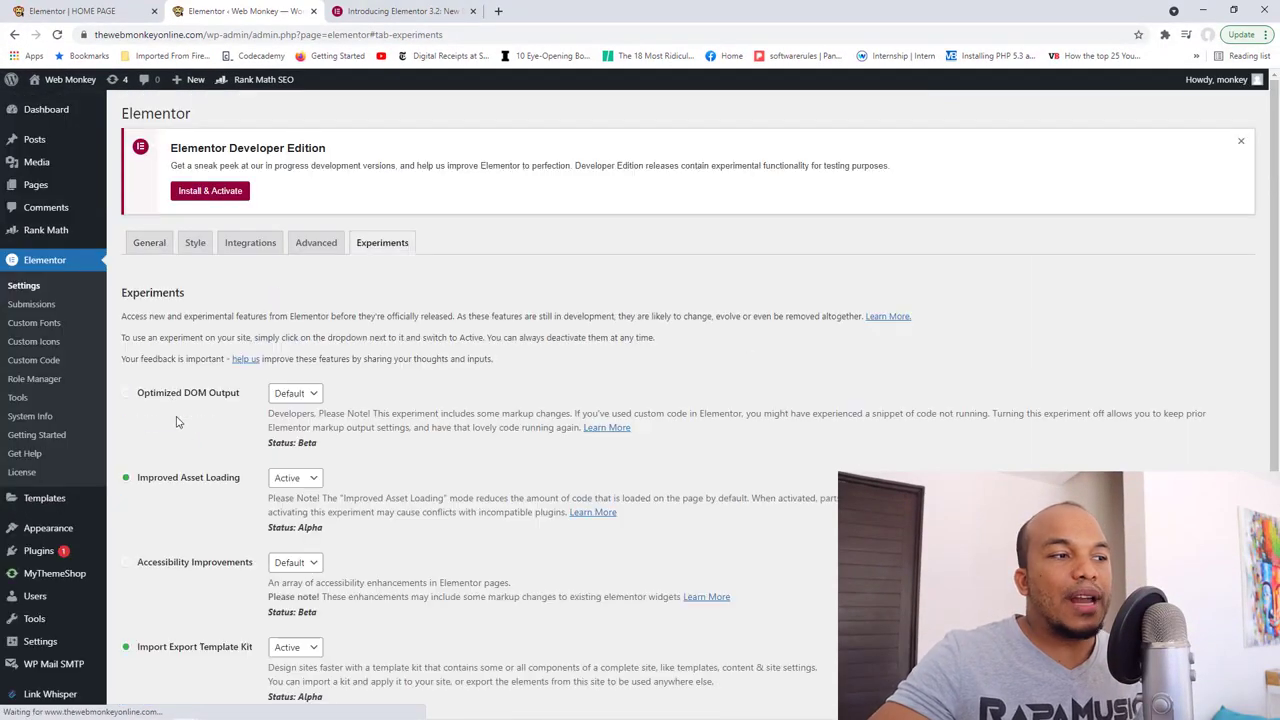
Step: Open Elementor's Import / Export Kit tools and start exporting a template kit
left_click(44, 405)
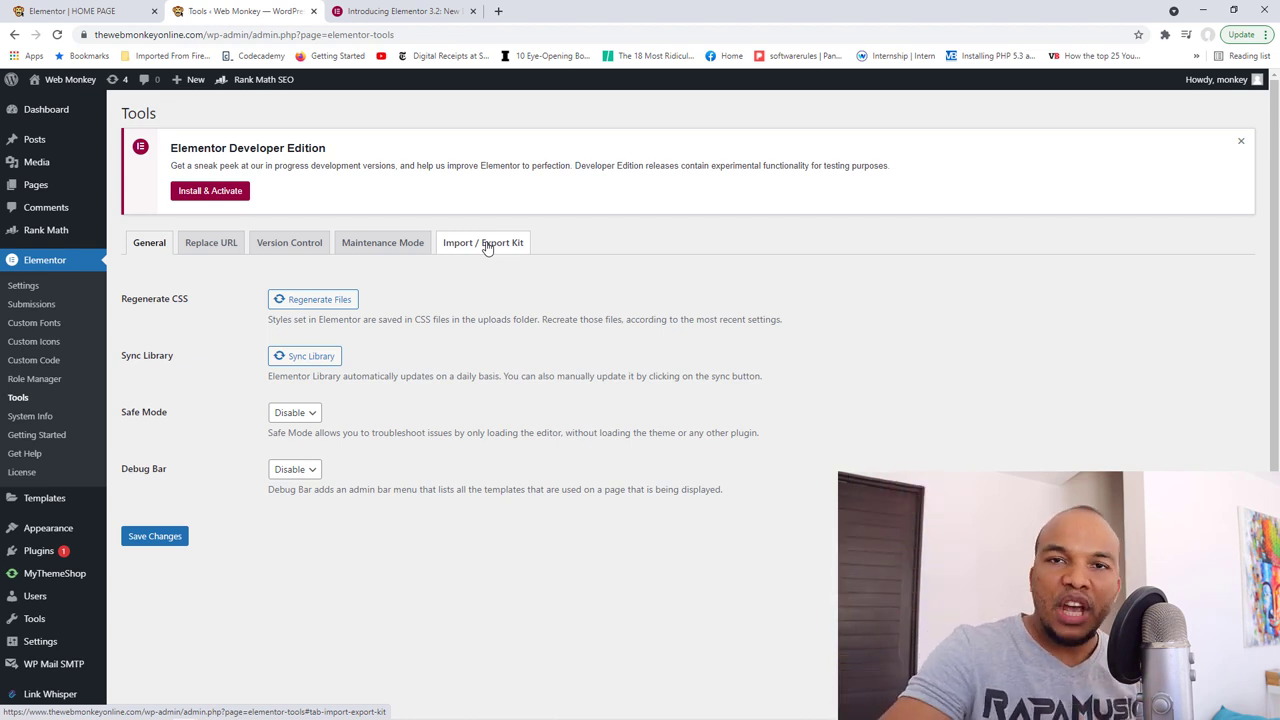
left_click(487, 245)
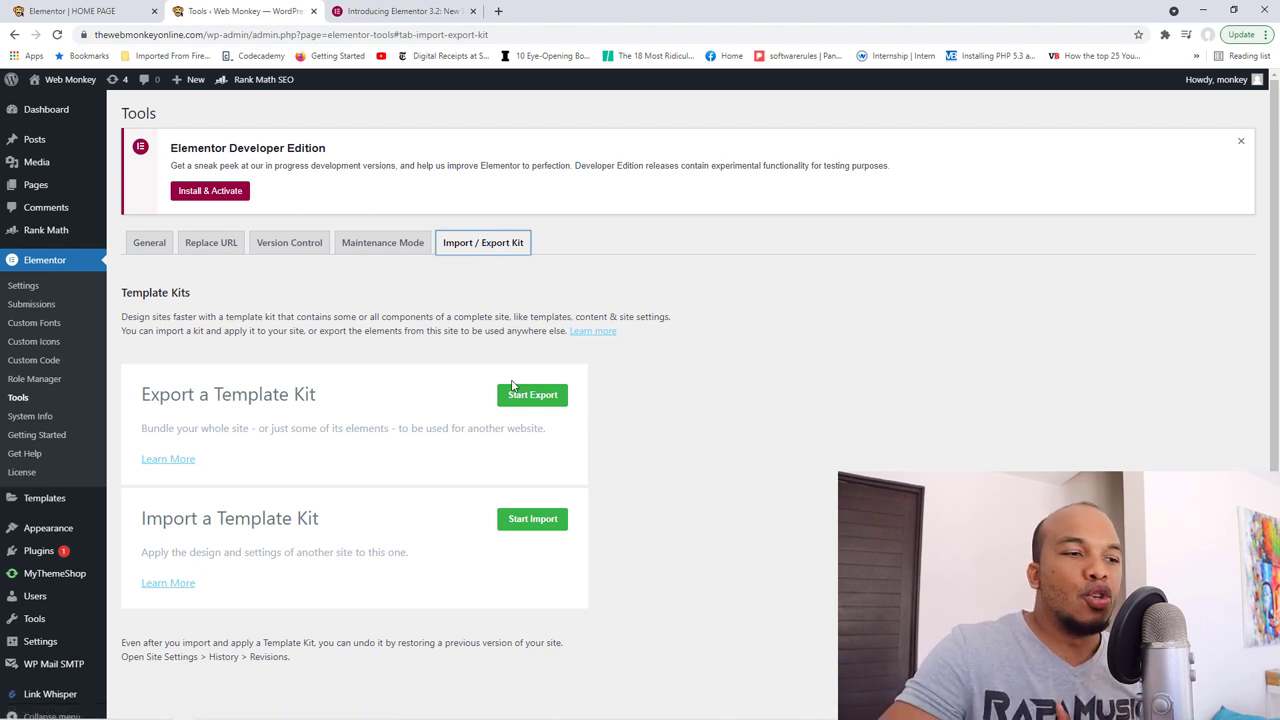
left_click(532, 400)
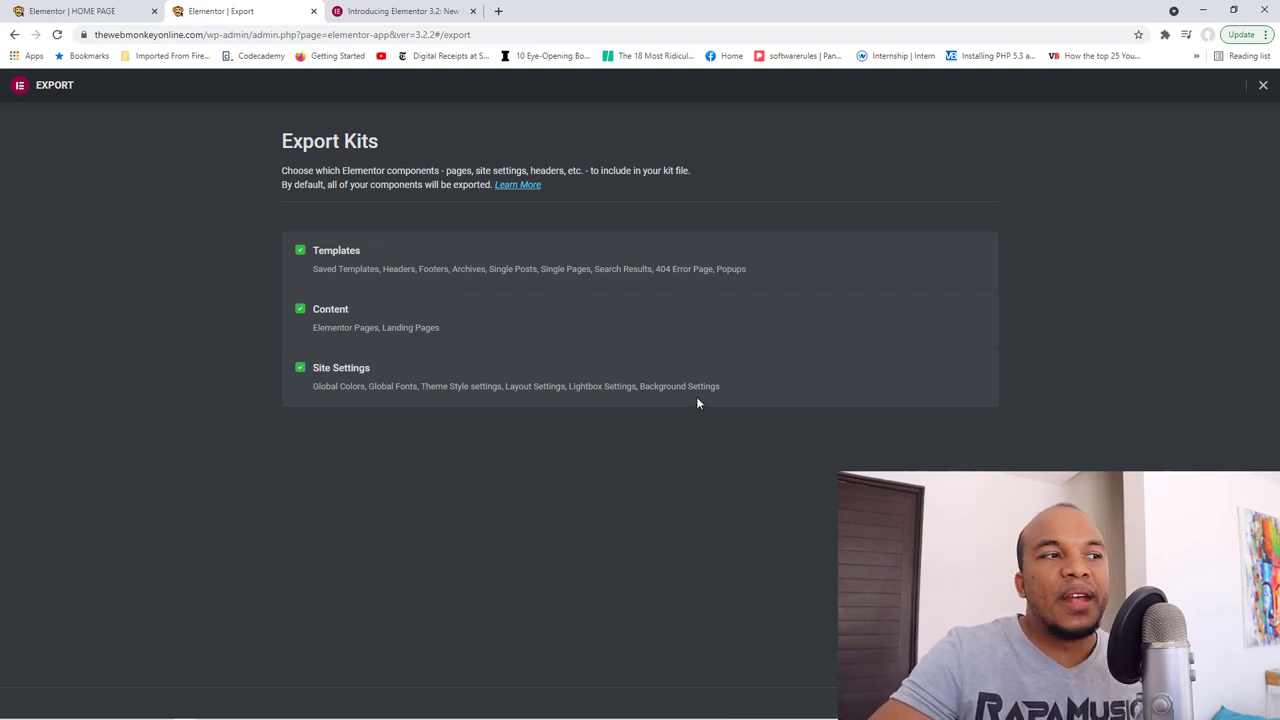
Step: Switch to the home page editor, select the hero section below the header and turn on the responsive preview
left_click(66, 11)
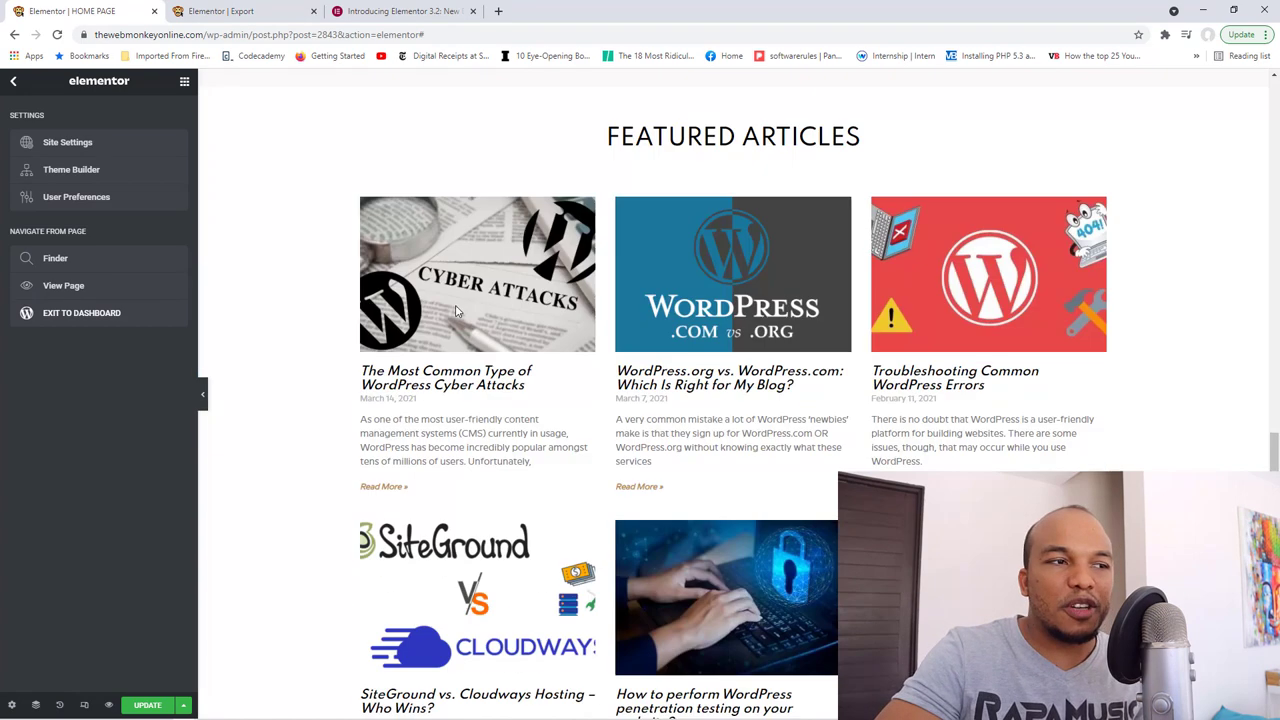
scroll(455, 311, "up", 5)
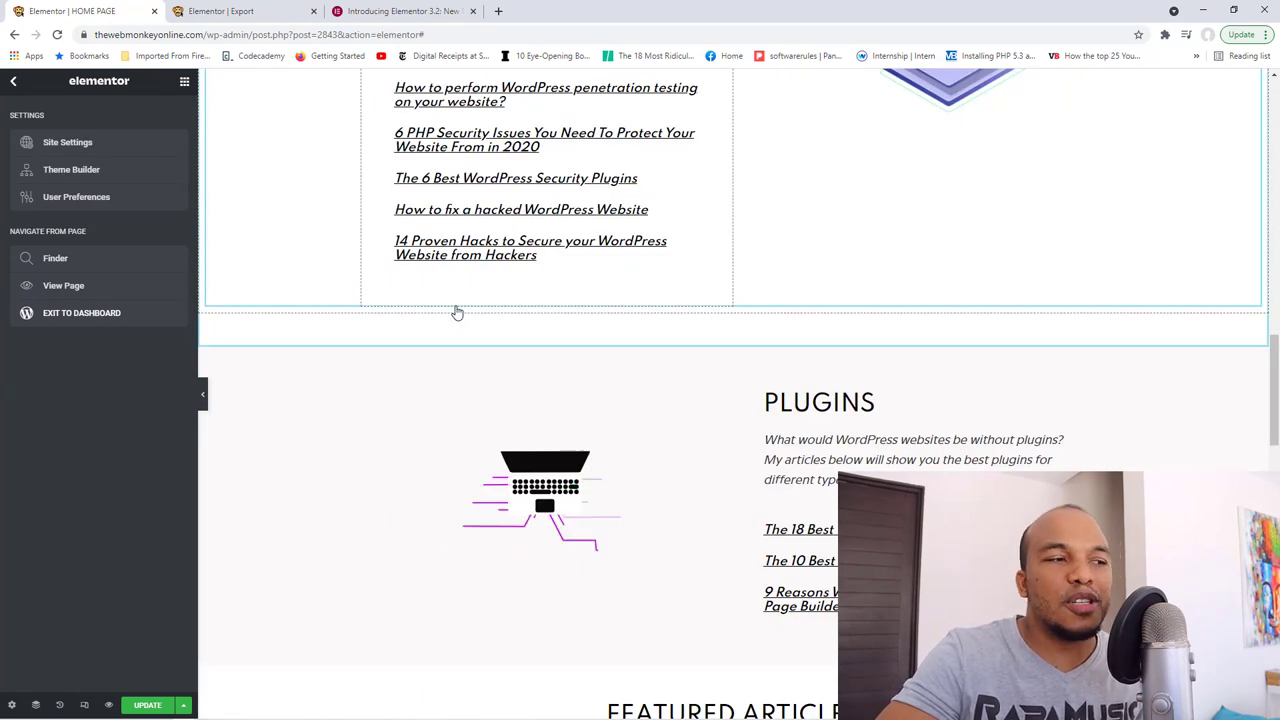
scroll(455, 312, "up", 15)
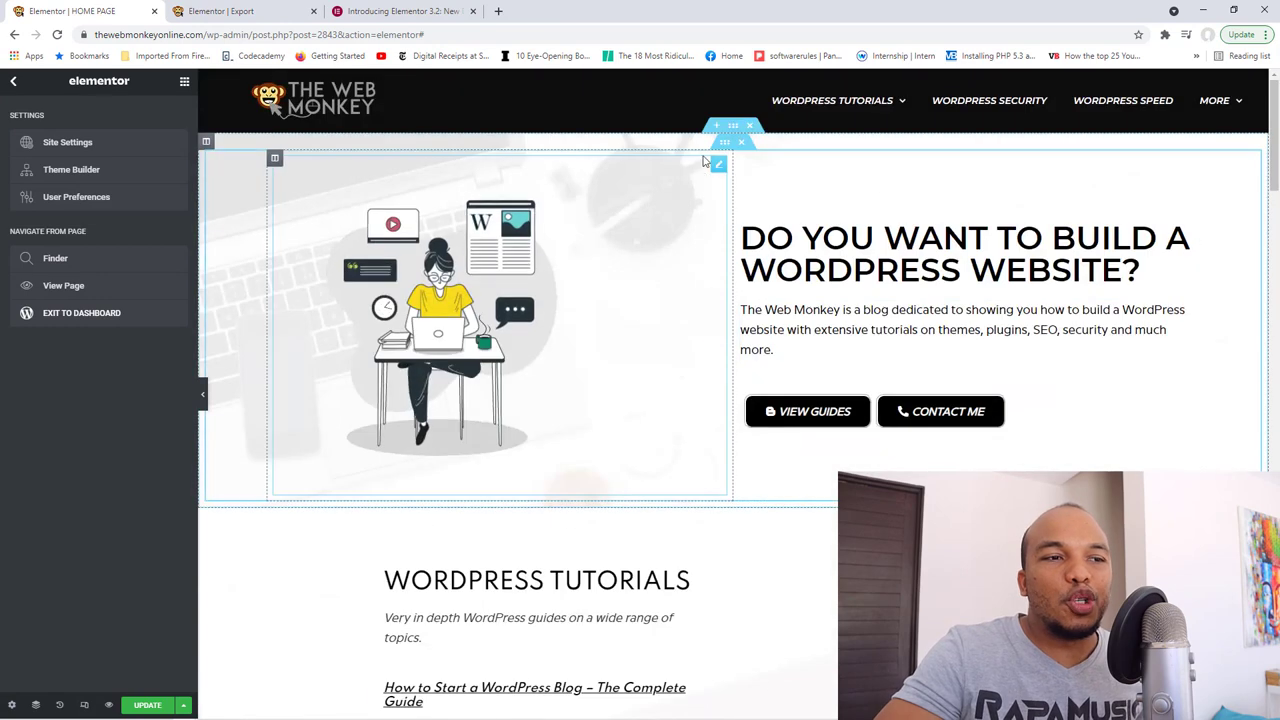
left_click(733, 125)
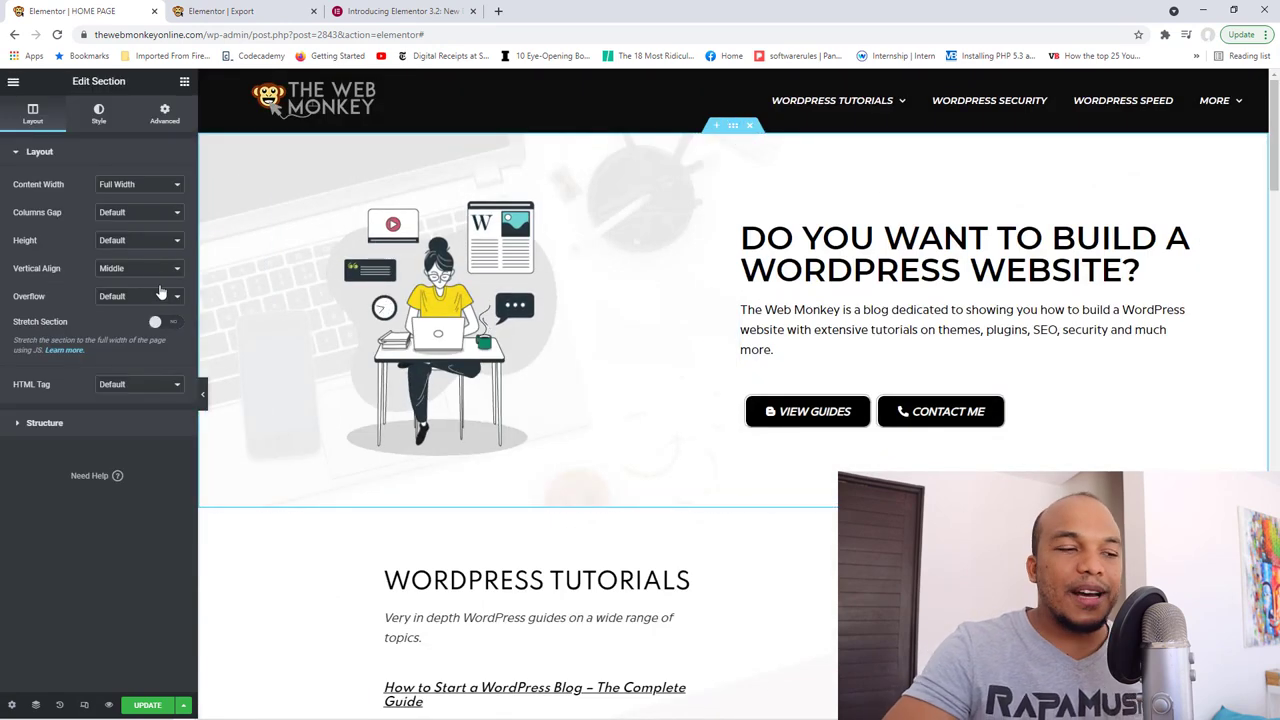
left_click(86, 706)
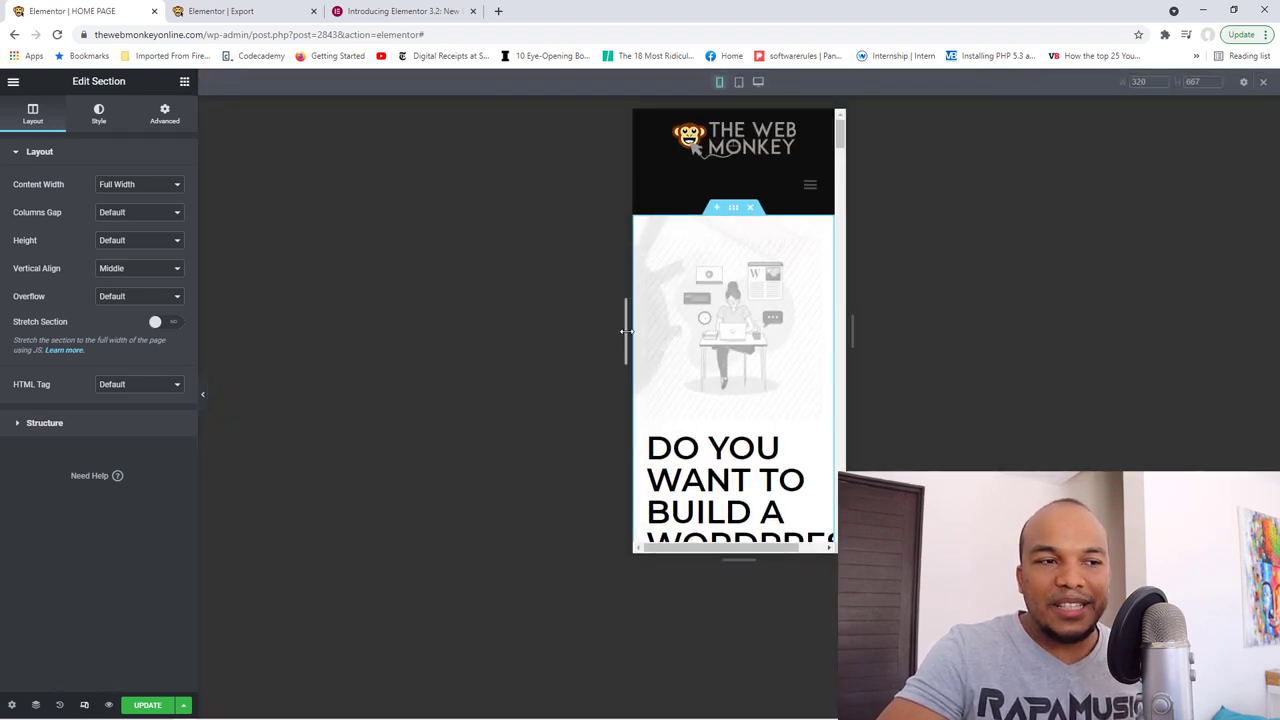
Step: Resize the mobile preview of the home page to 767 wide by 771 high and inspect the hero and tutorials sections
left_click_drag(626, 331, 463, 330)
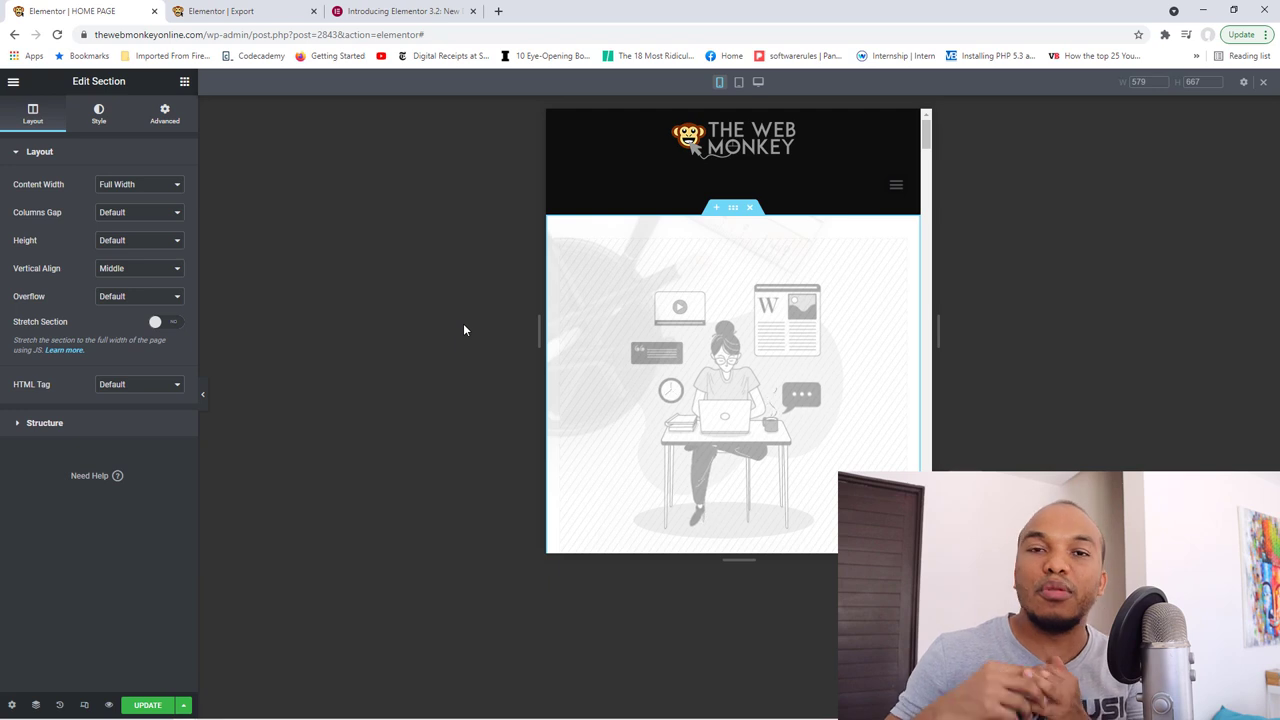
left_click_drag(539, 331, 433, 334)
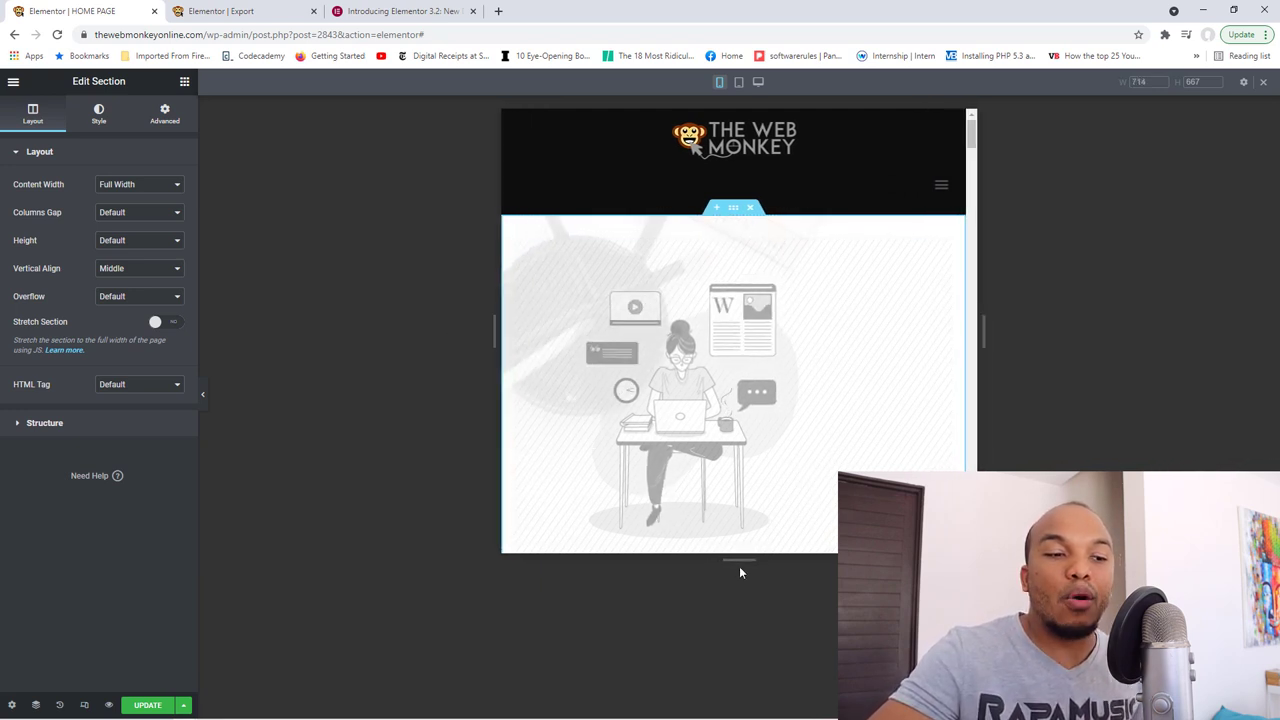
left_click_drag(732, 471, 731, 491)
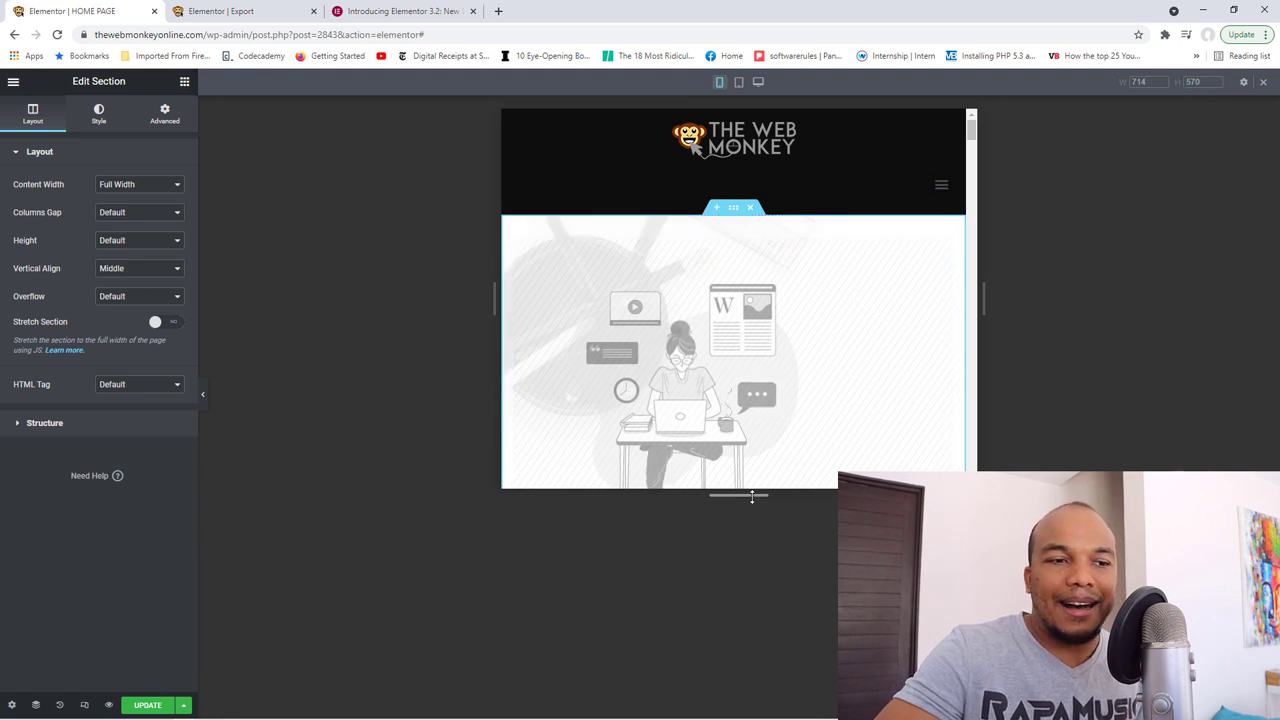
left_click_drag(752, 495, 739, 628)
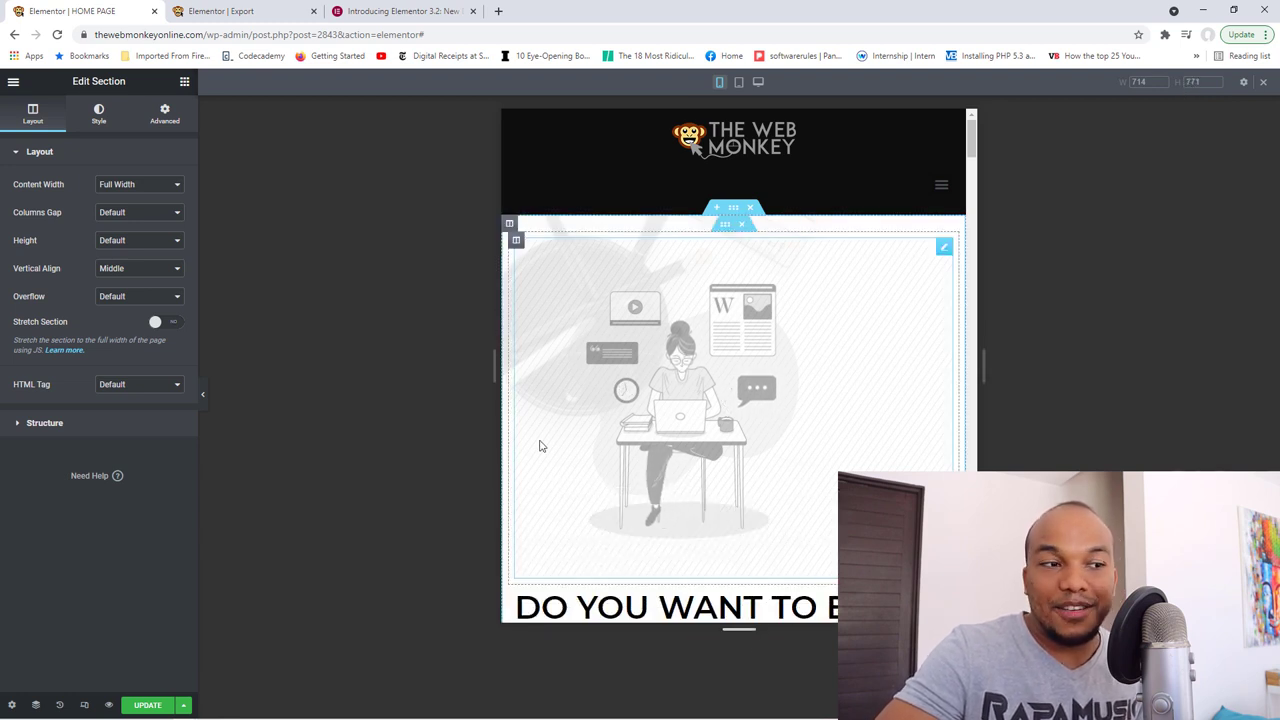
left_click_drag(491, 363, 351, 361)
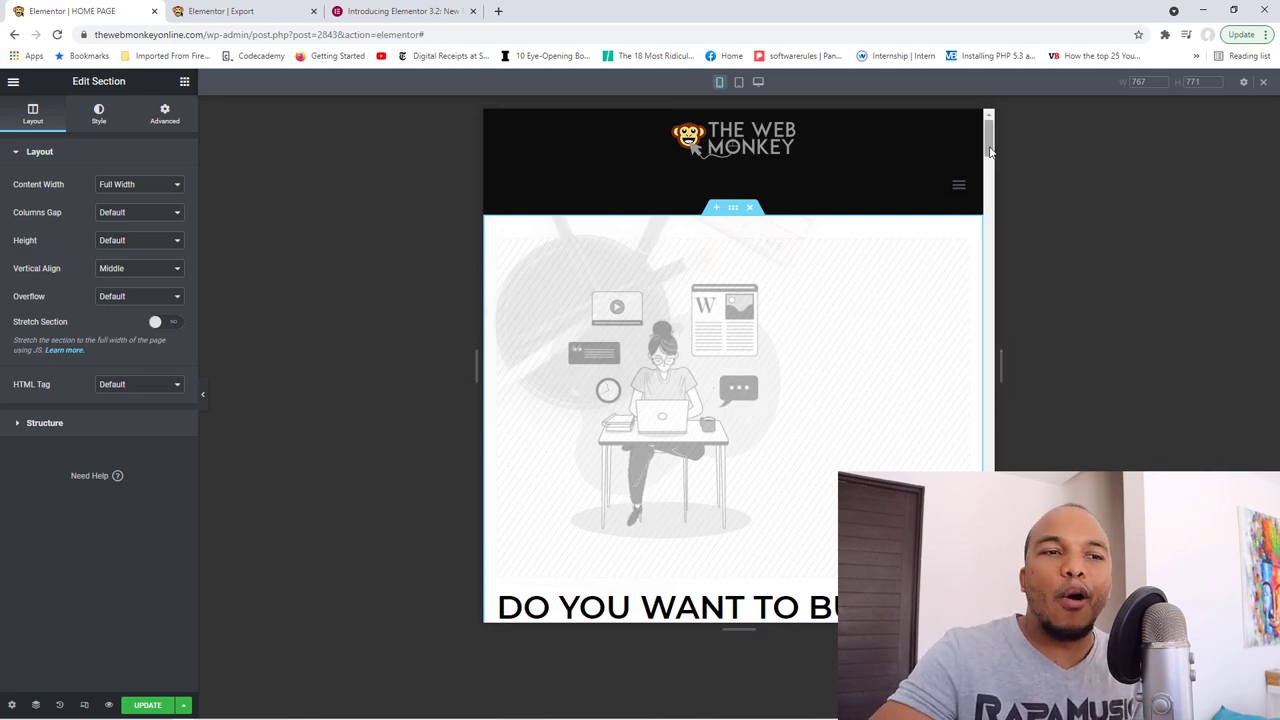
left_click_drag(990, 150, 990, 193)
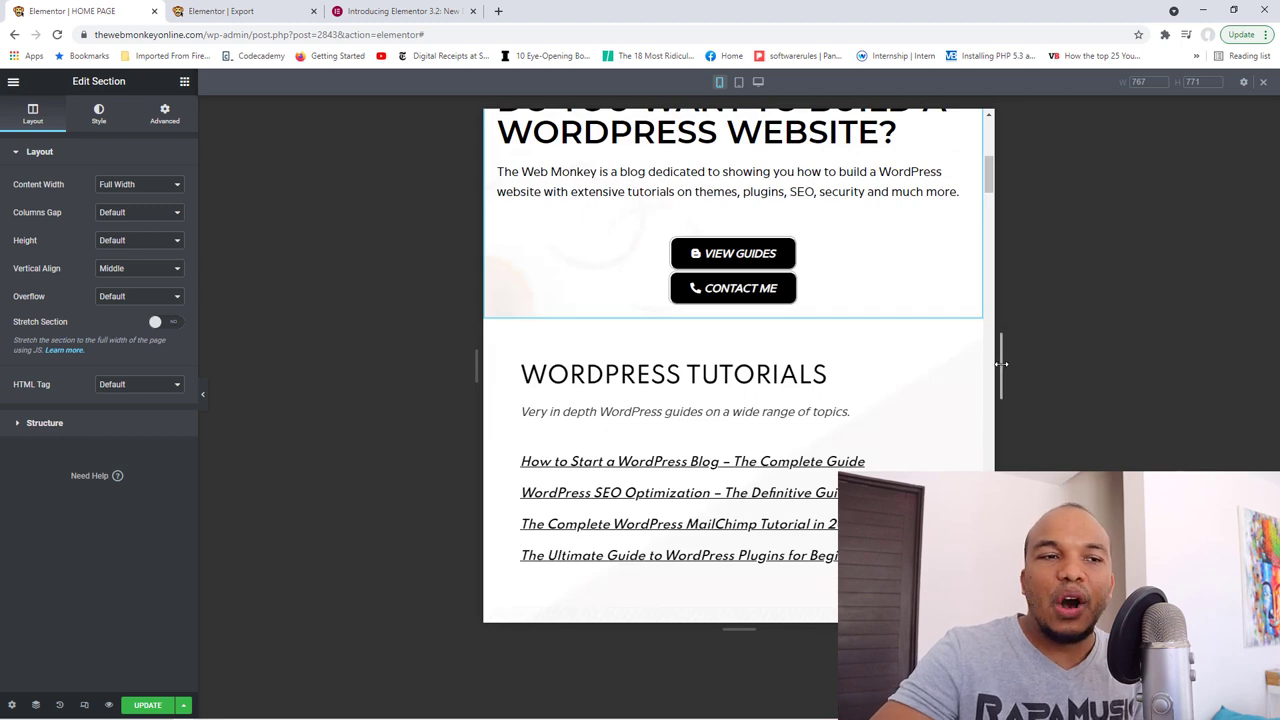
left_click_drag(1000, 364, 1075, 380)
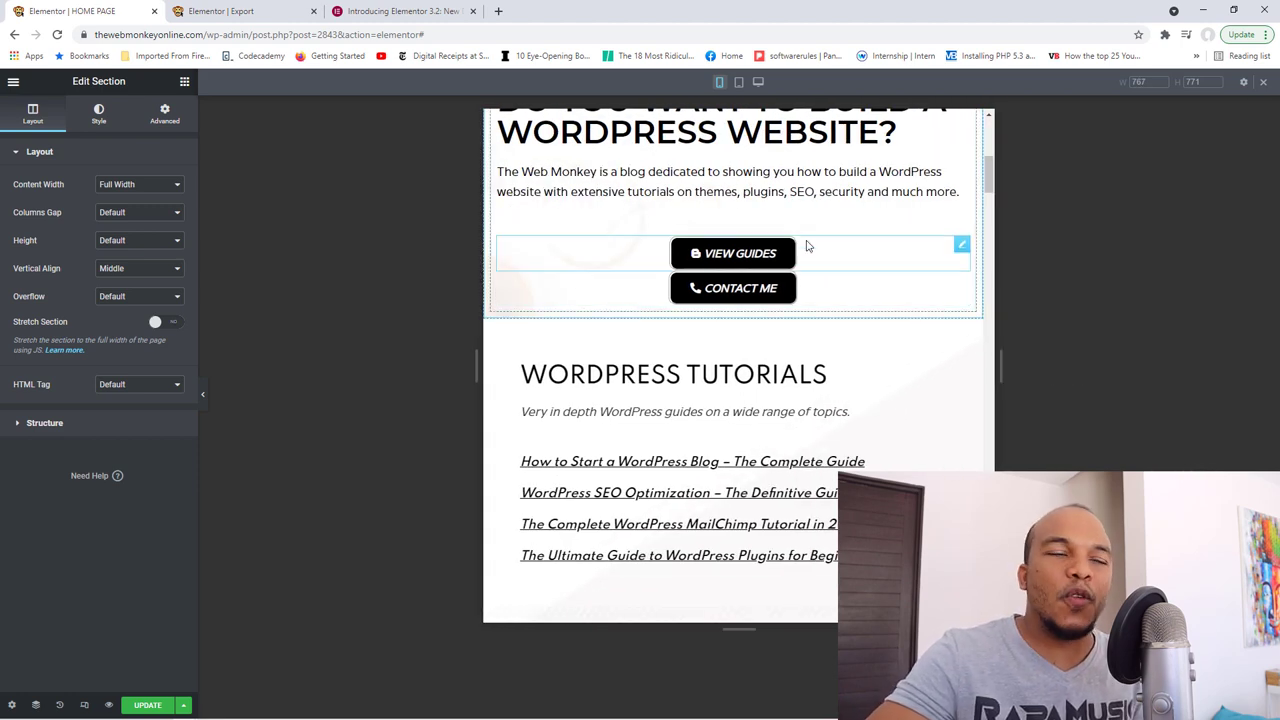
Step: Switch to the Elementor 3.2 article and look through its mask option section
left_click(420, 8)
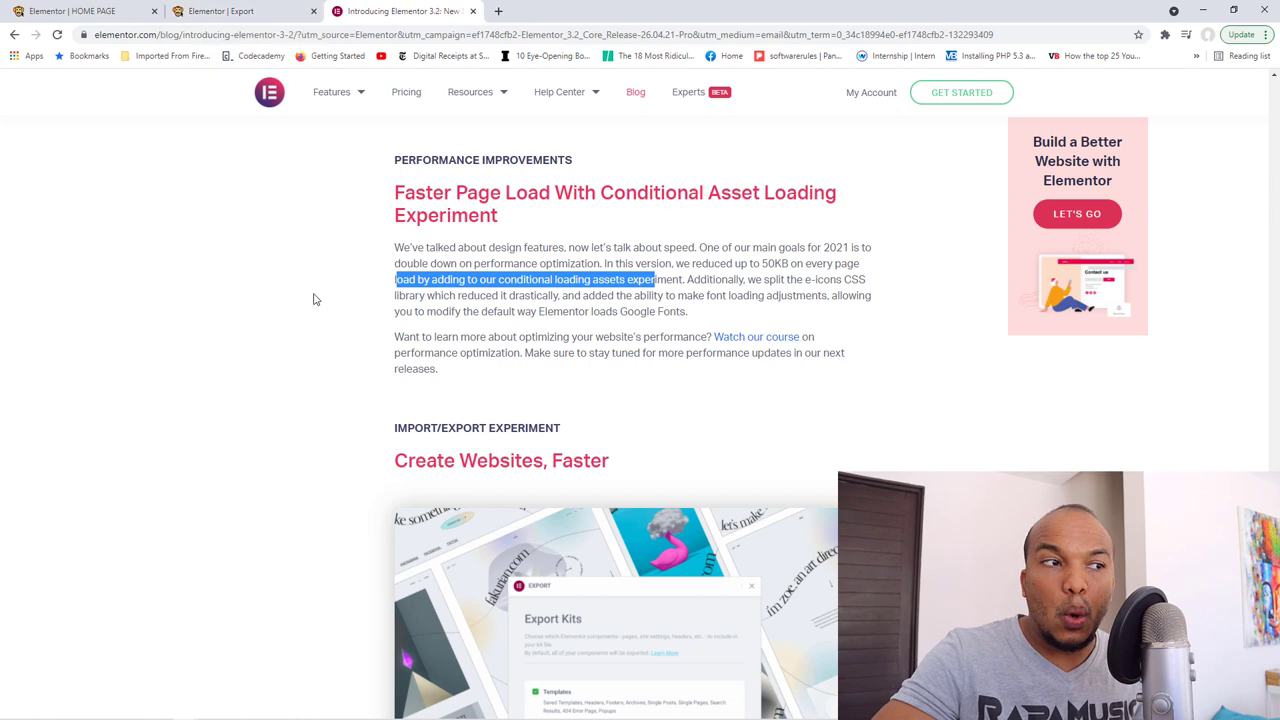
scroll(321, 301, "down", 10)
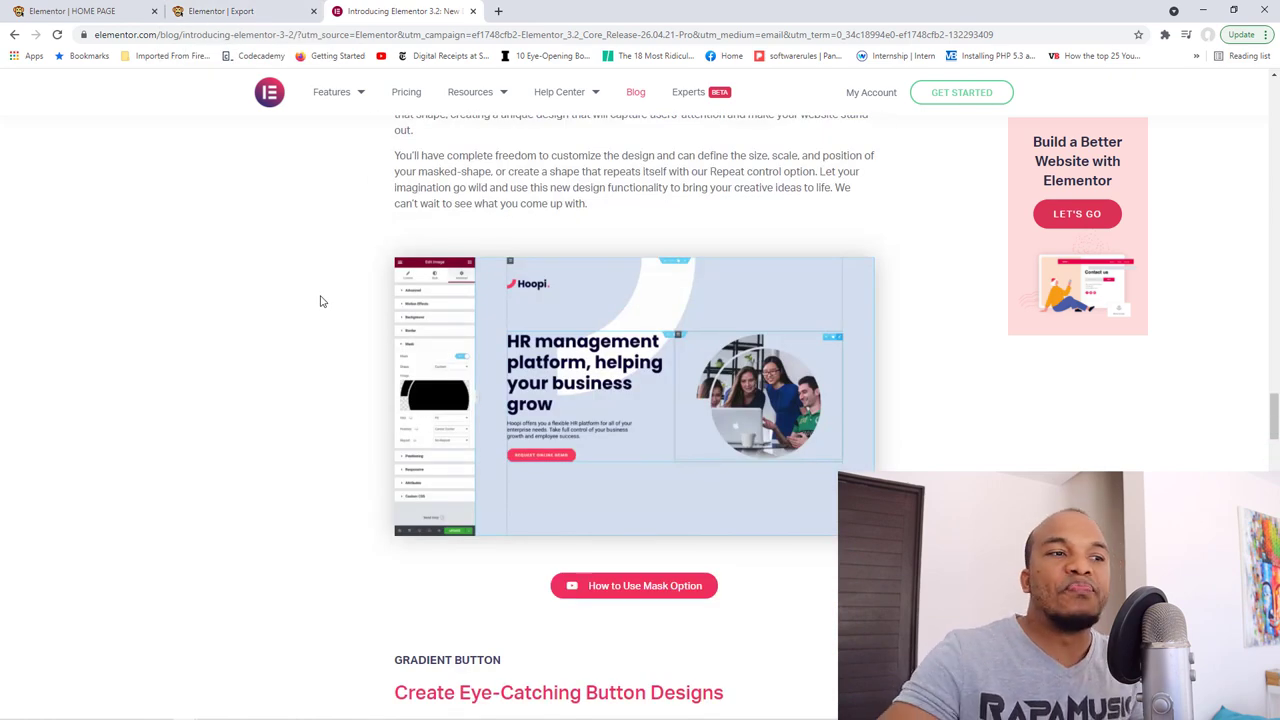
scroll(352, 305, "up", 5)
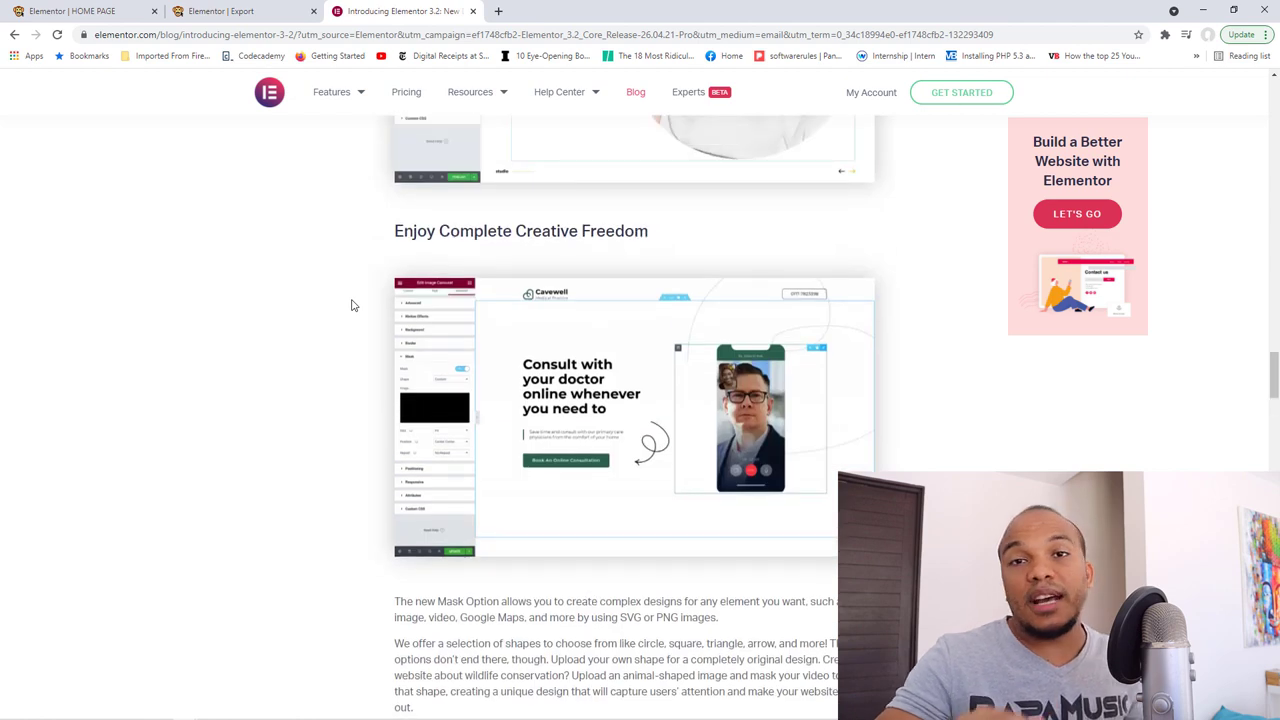